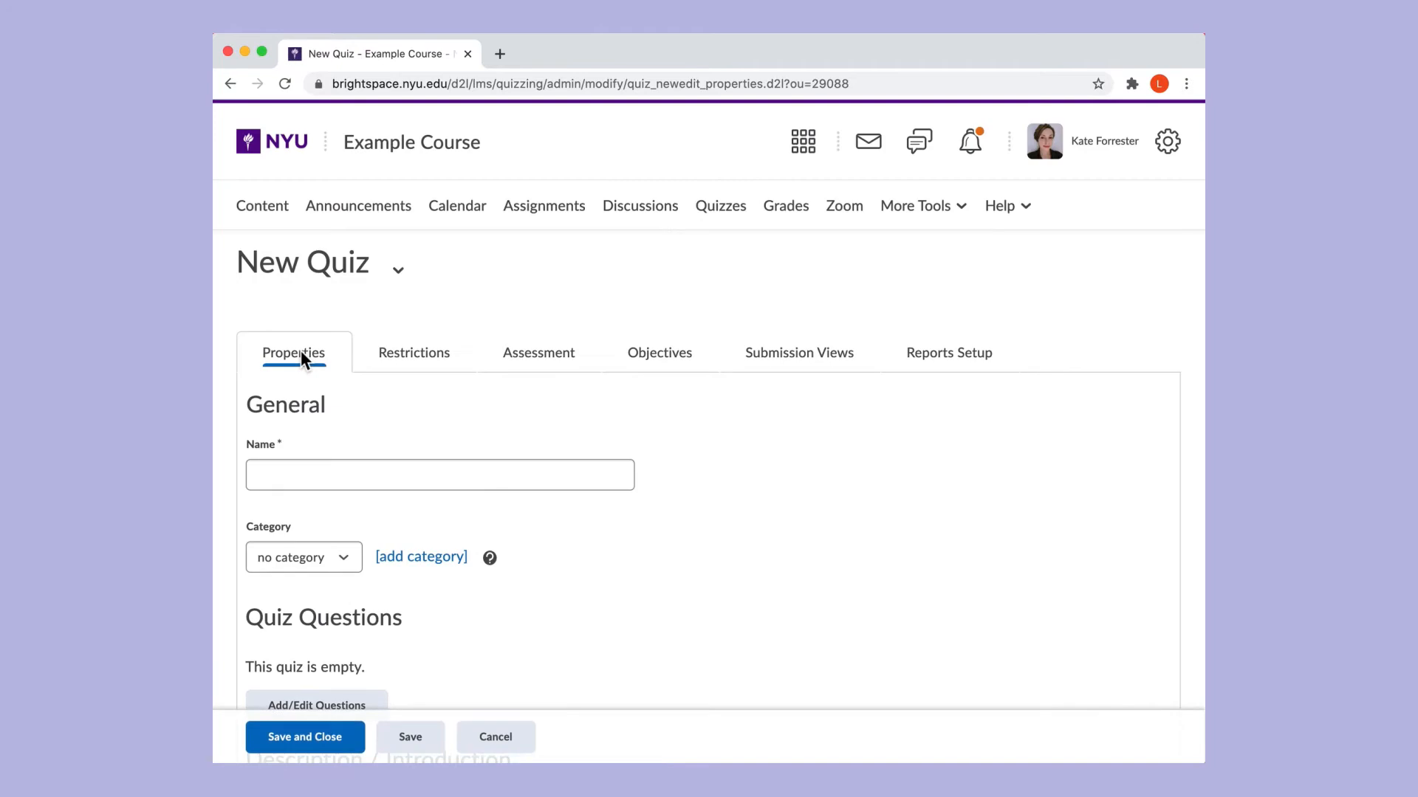
- Name the new quiz "Quiz 3" and open its question editor
left_click(360, 473)
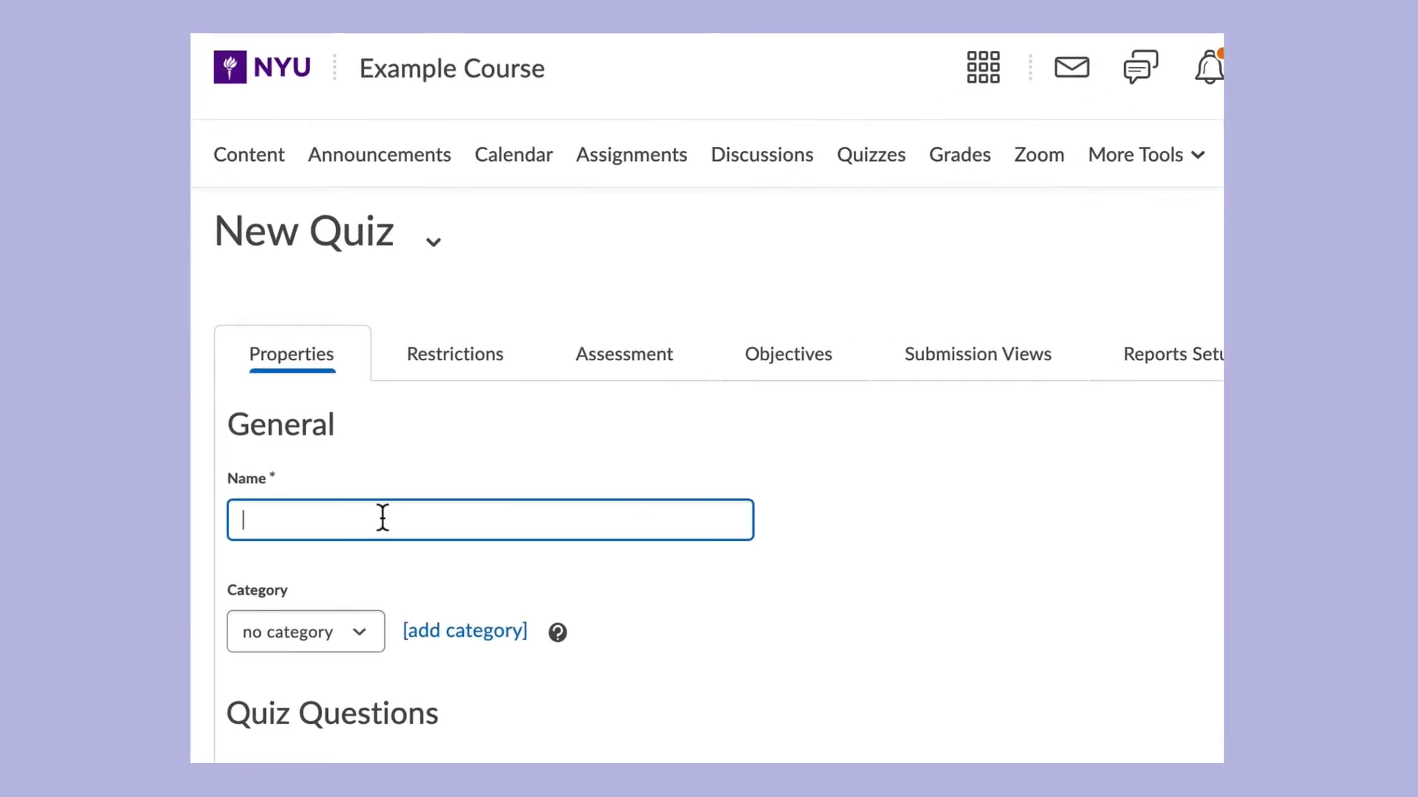
type("Quiz 3")
scroll(811, 513, "down", 1)
scroll(811, 513, "down", 2)
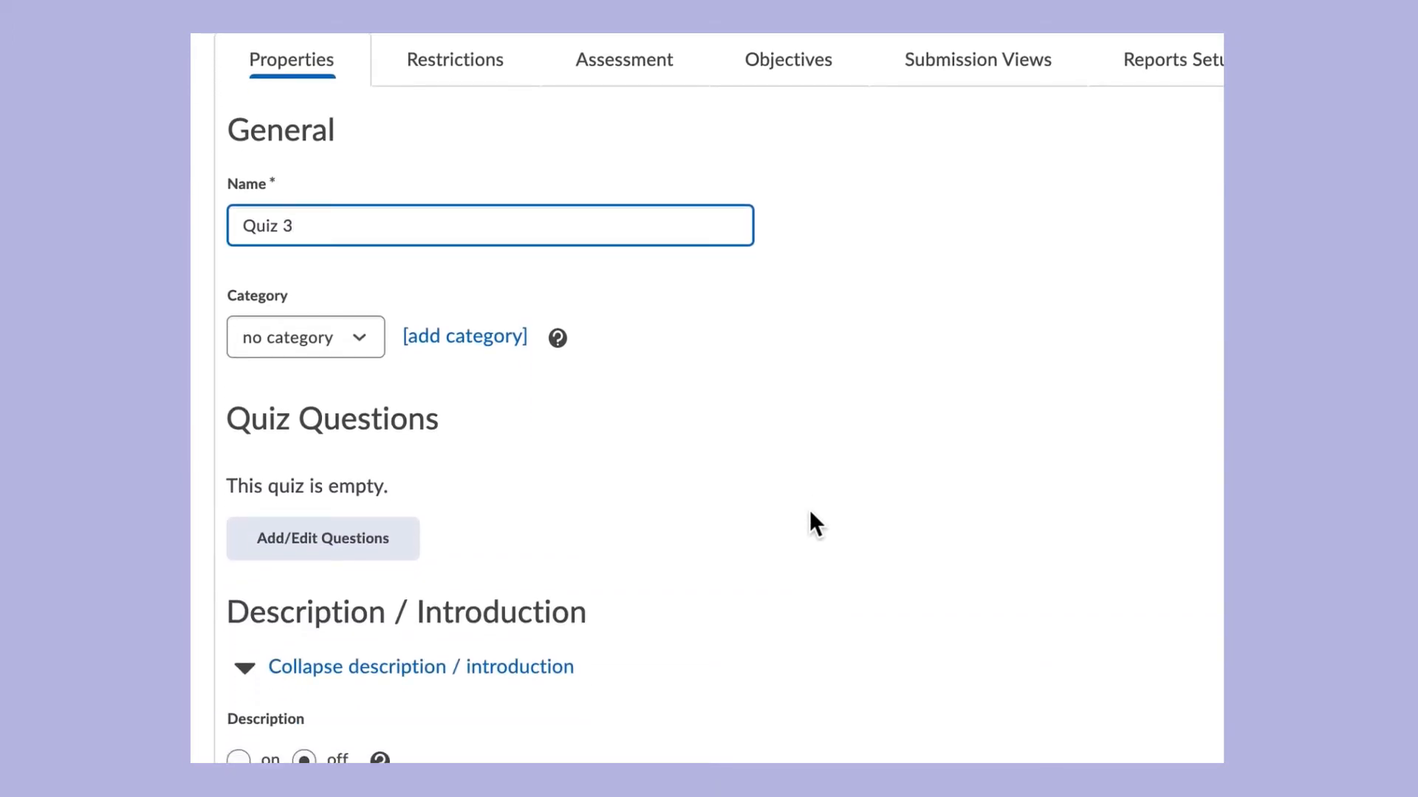
left_click(384, 552)
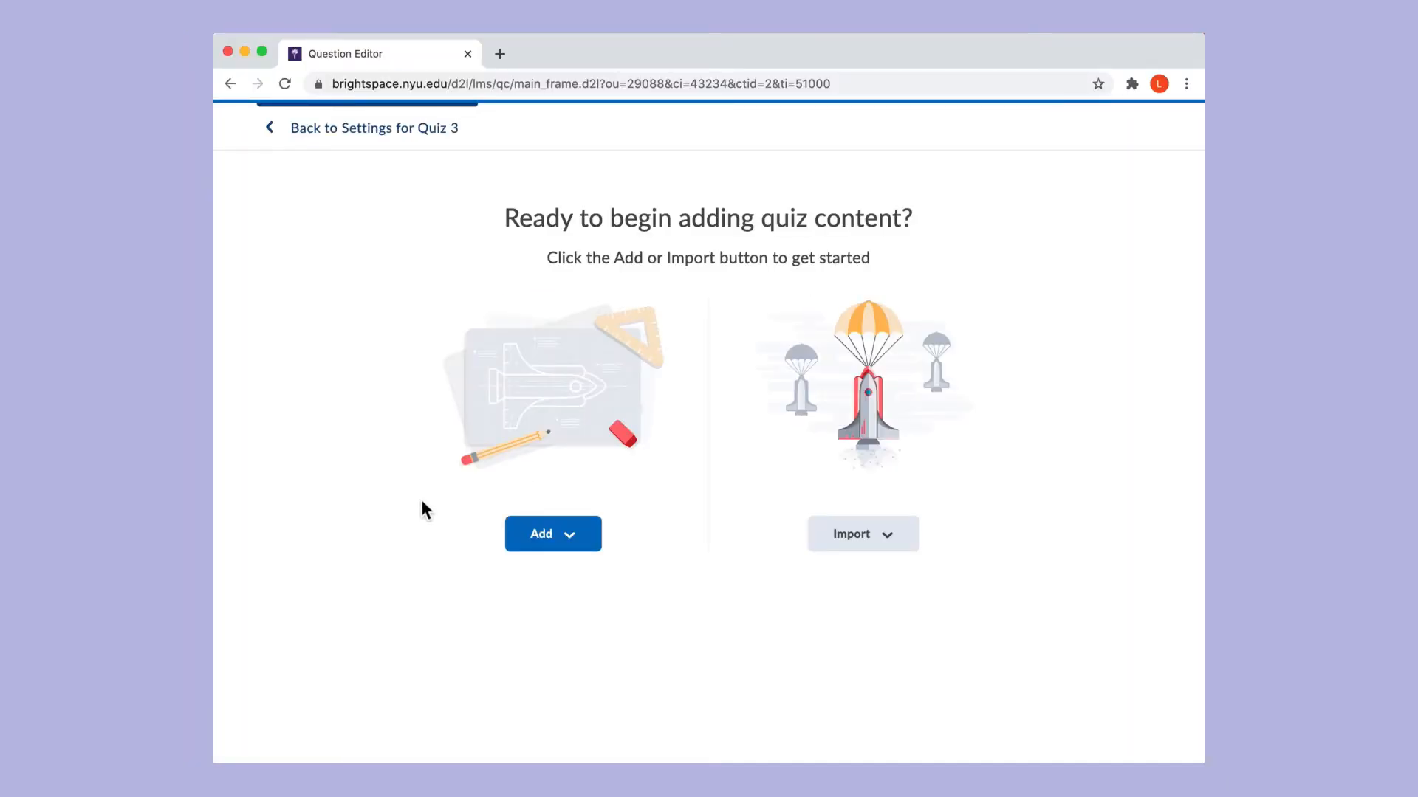
- Add the Multiple Choice question "How long is a day on Jupiter?" with answers ~10, ~24, ~36 and ~42 hours, marking ~10 hours correct
left_click(569, 538)
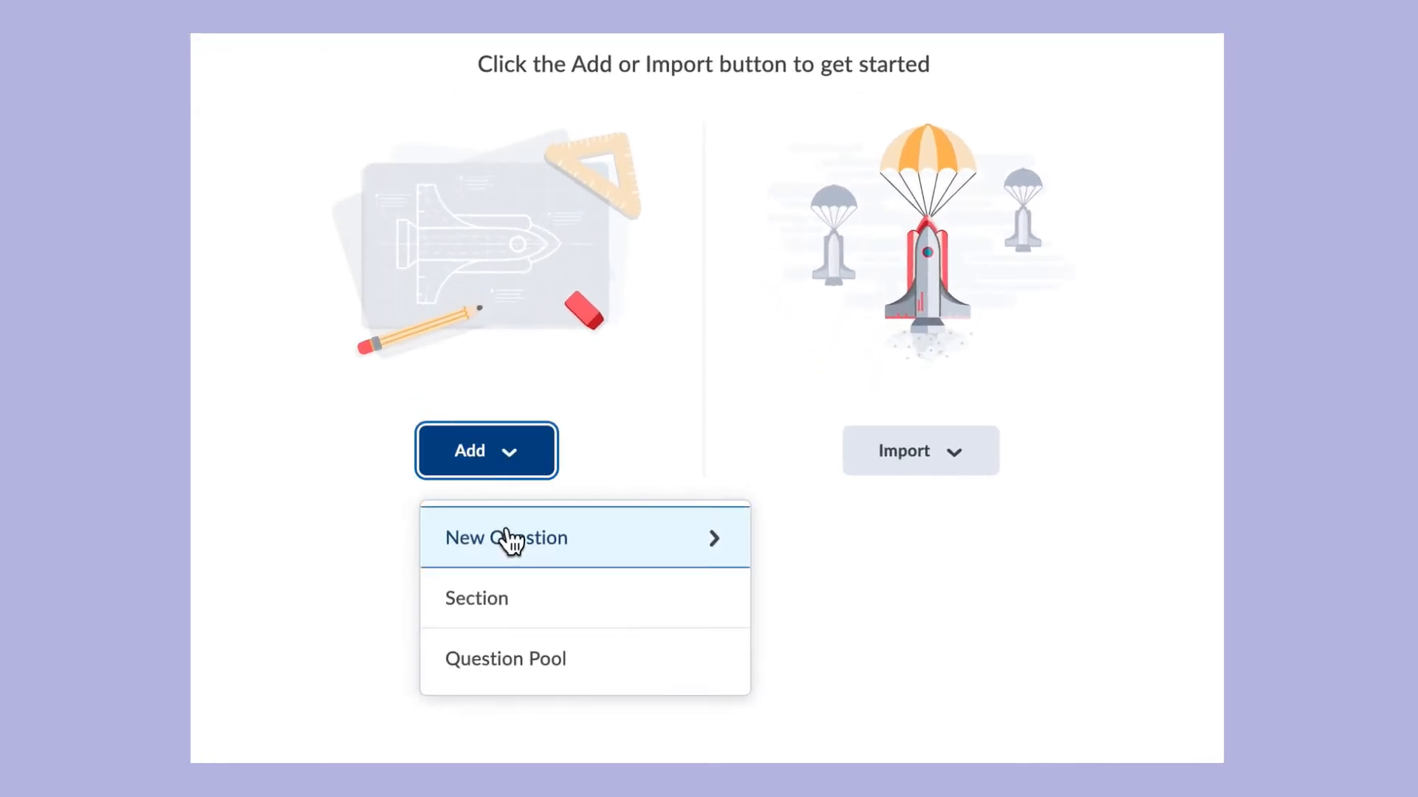
left_click(645, 548)
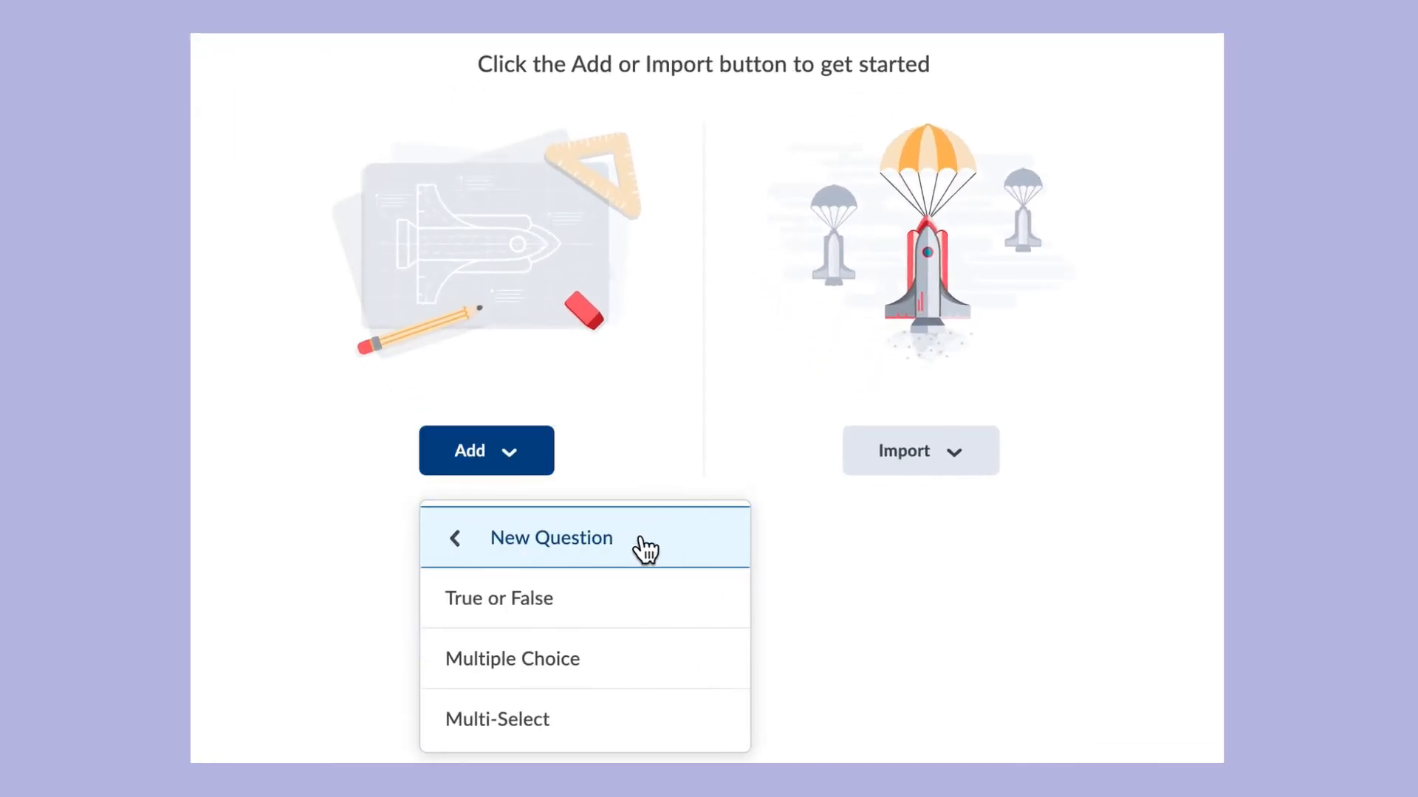
scroll(627, 589, "down", 3)
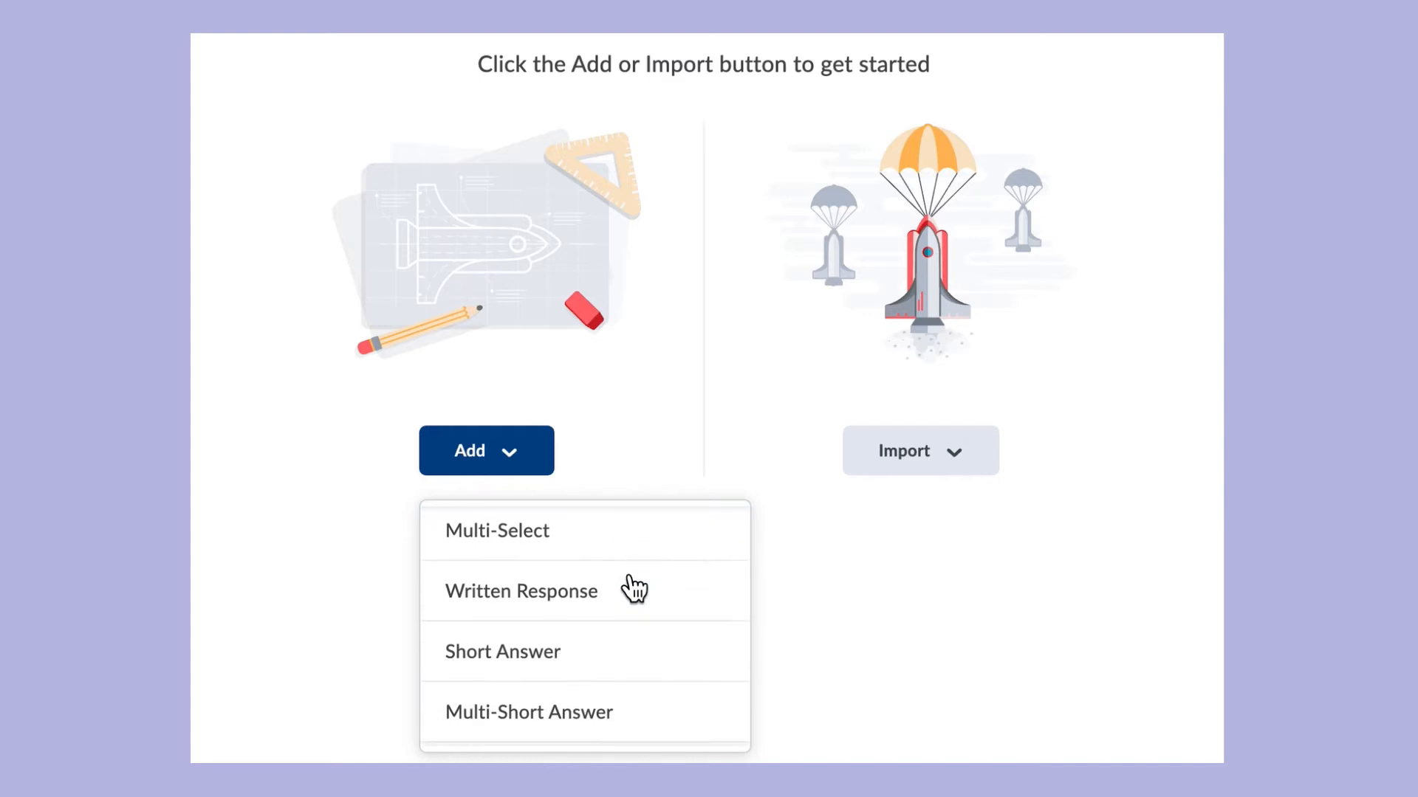
scroll(632, 589, "down", 2)
scroll(633, 589, "up", 3)
scroll(634, 588, "up", 2)
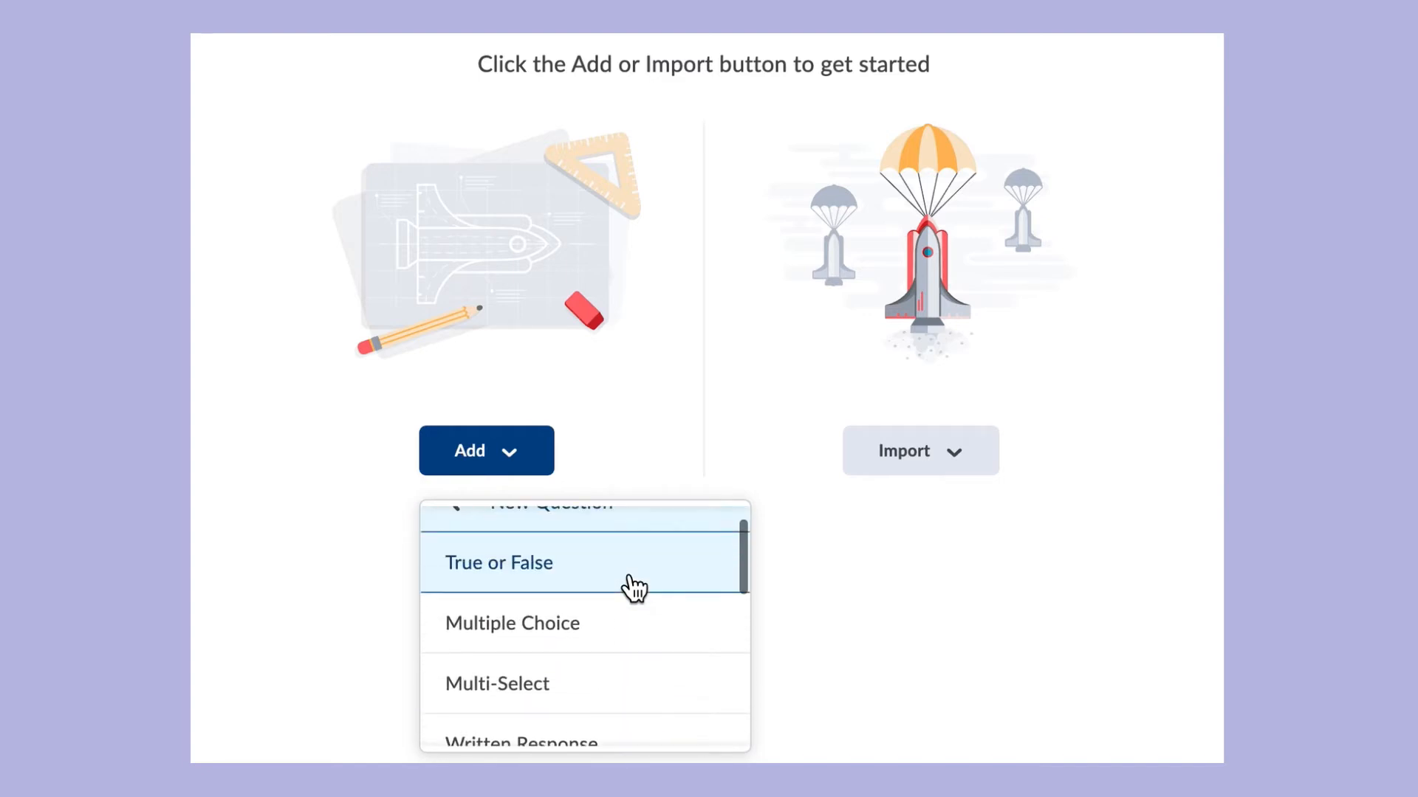
left_click(576, 622)
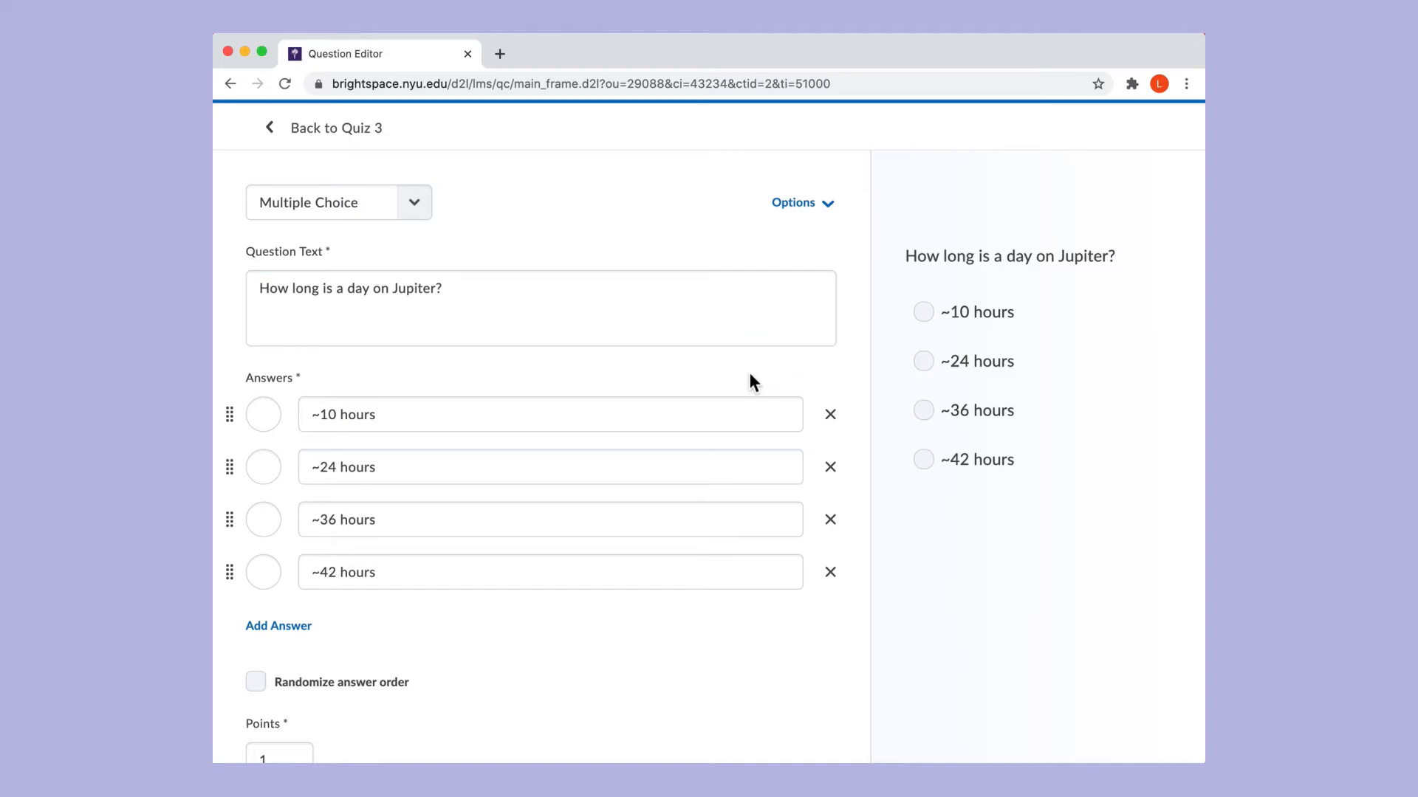
left_click(268, 417)
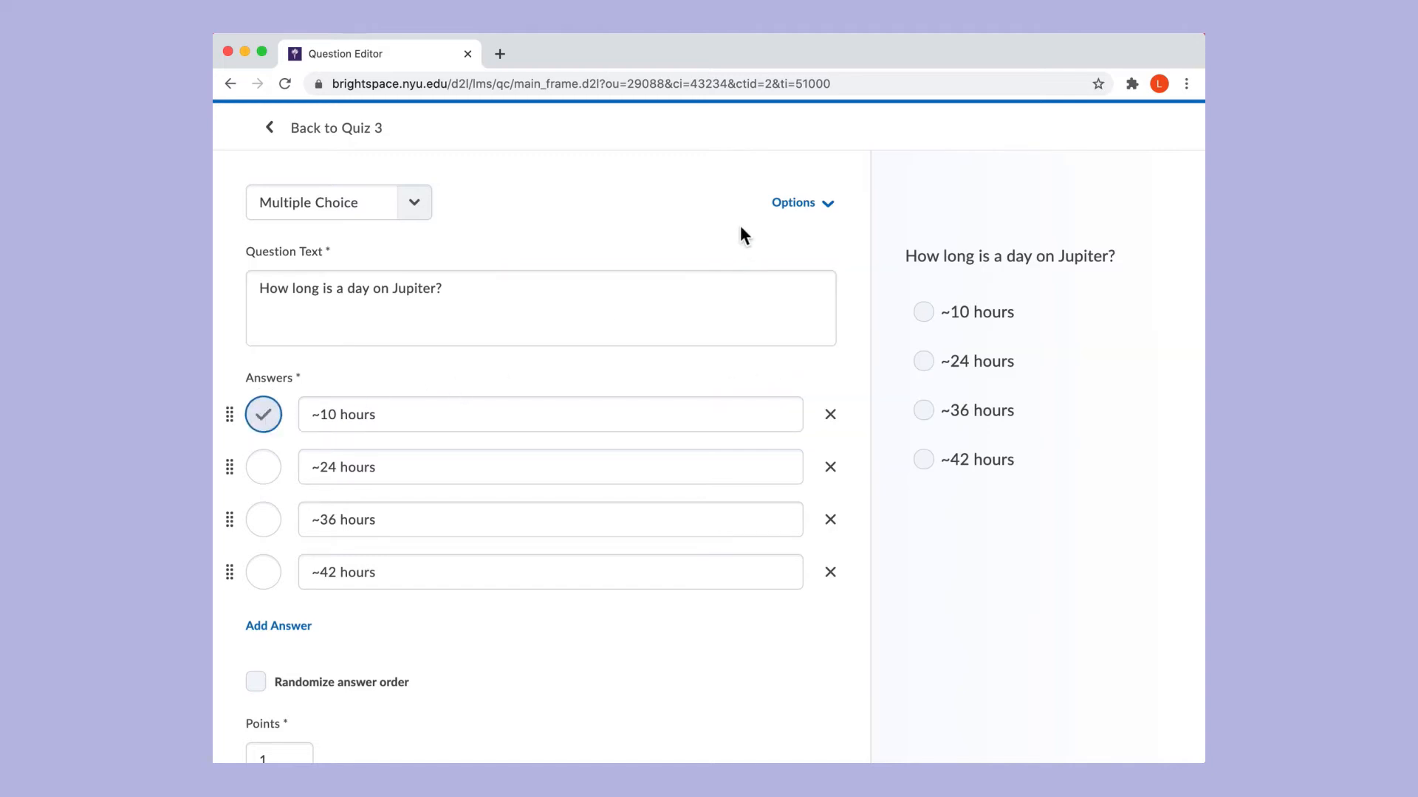
- Try enumeration on the answer choices, looking over the numbering styles, and remove it again
left_click(824, 214)
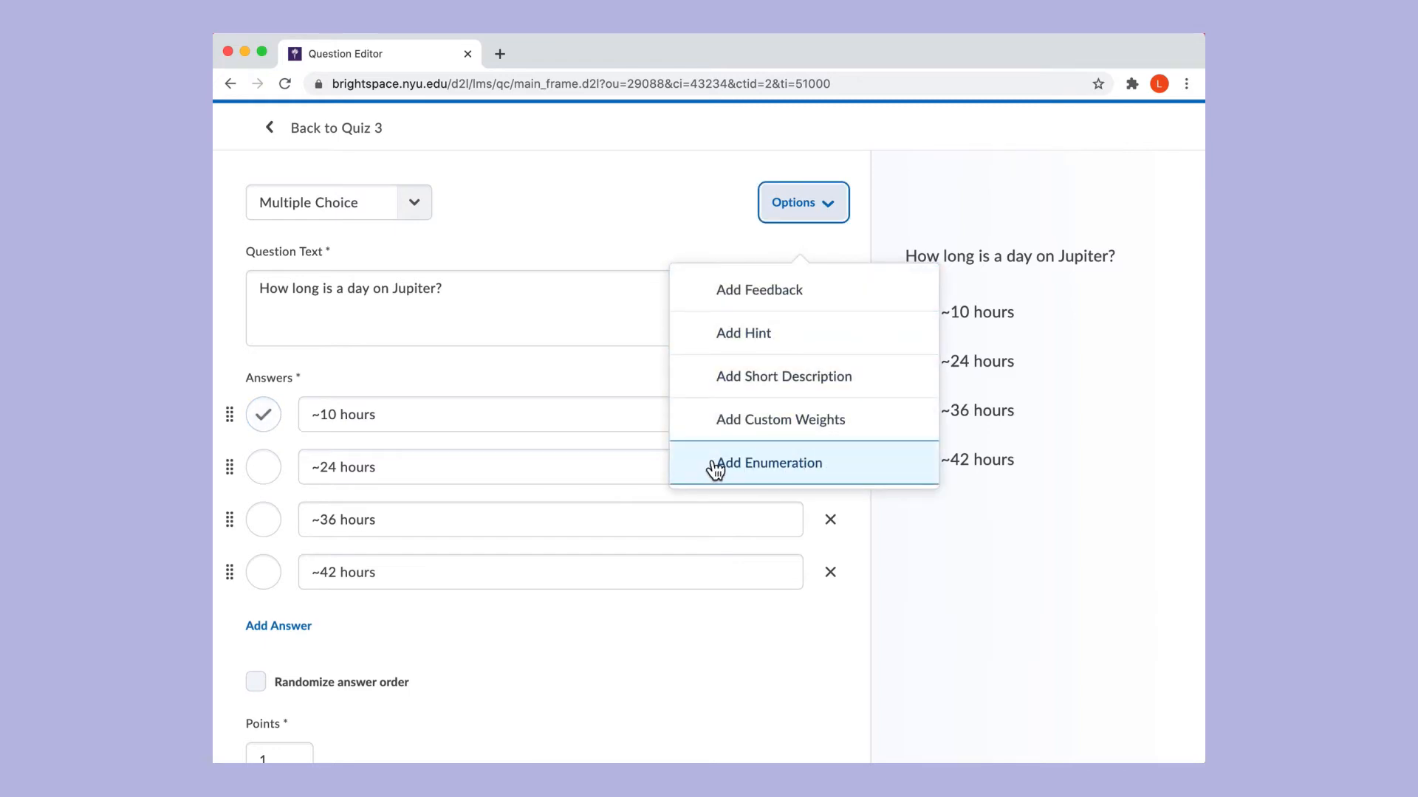
left_click(846, 471)
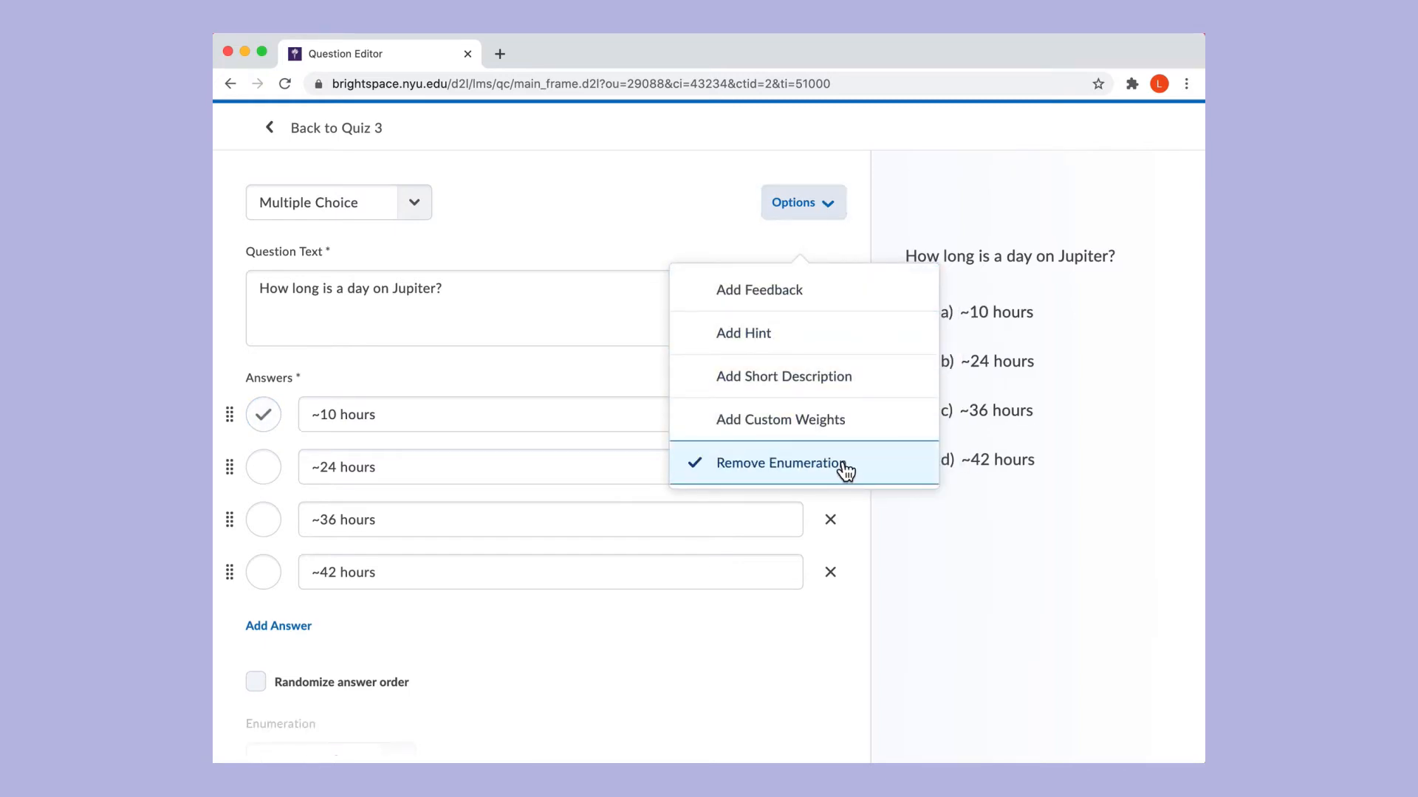
left_click(835, 220)
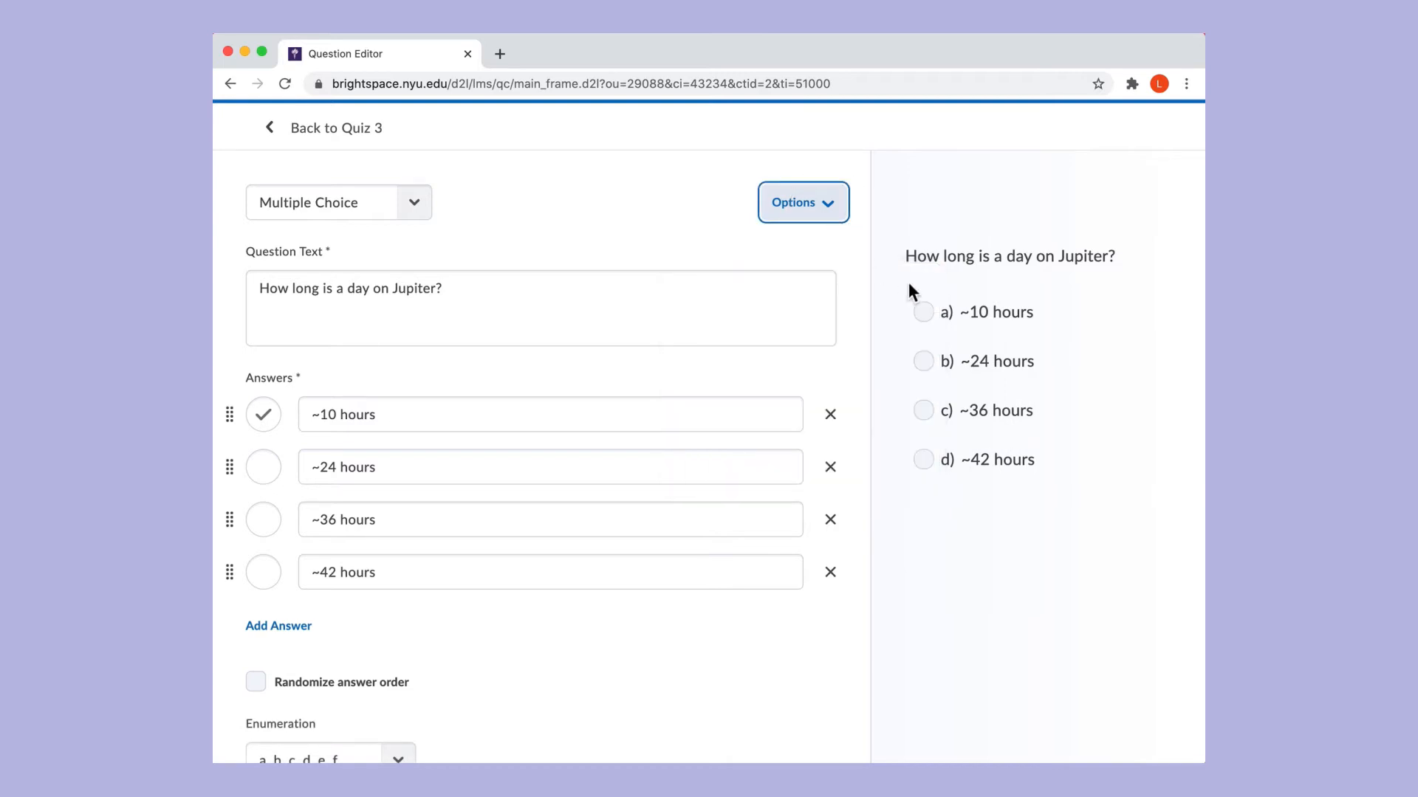
scroll(640, 649, "down", 2)
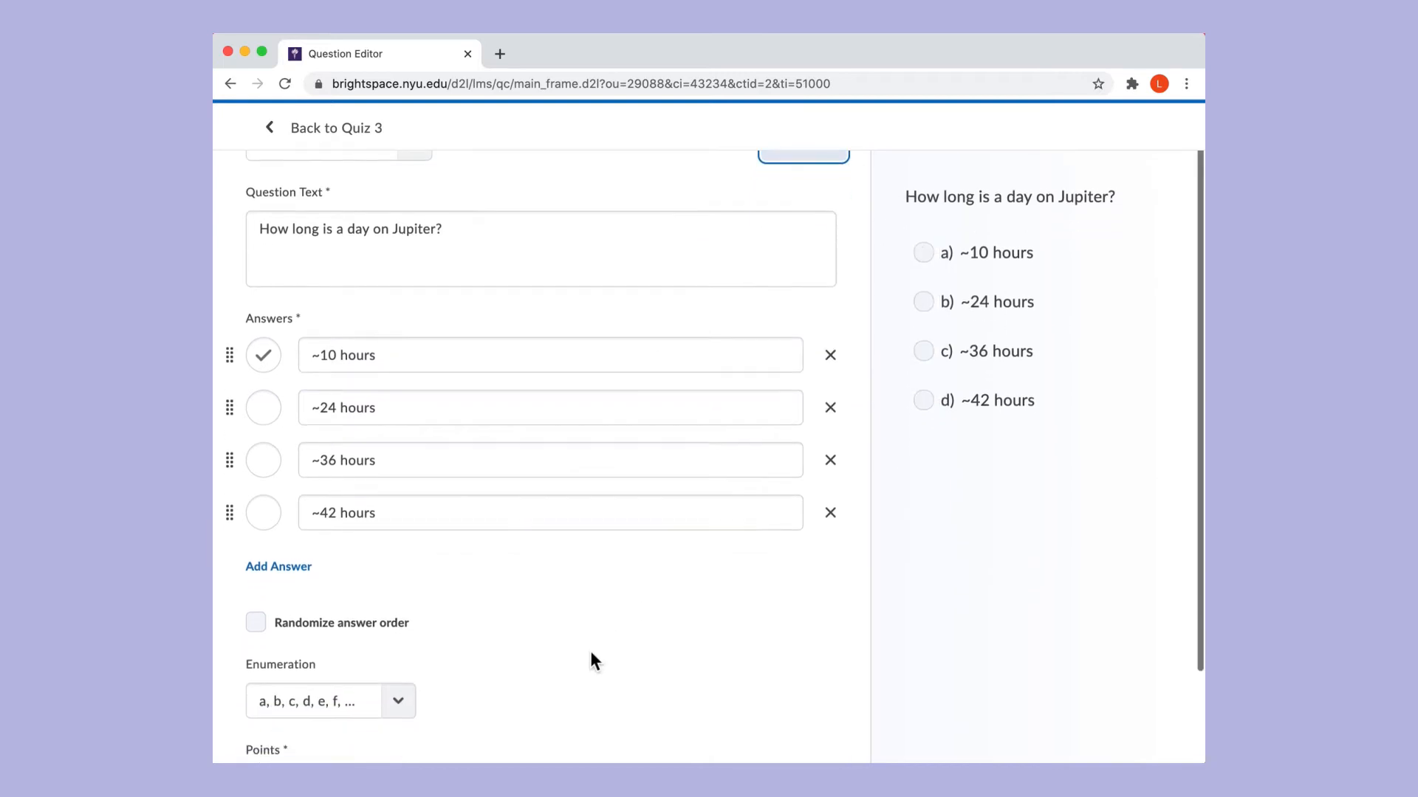
left_click(400, 698)
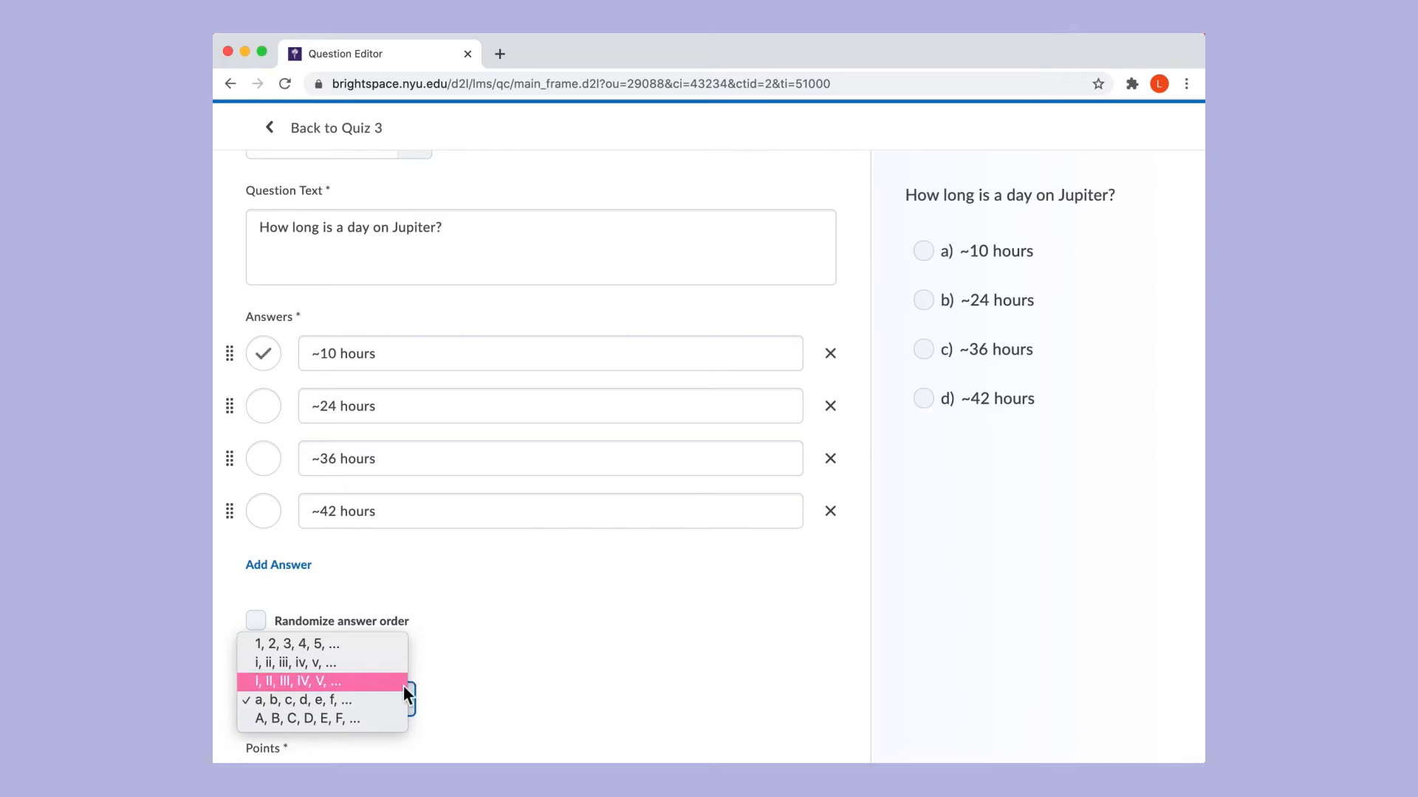
left_click(466, 667)
scroll(672, 631, "up", 2)
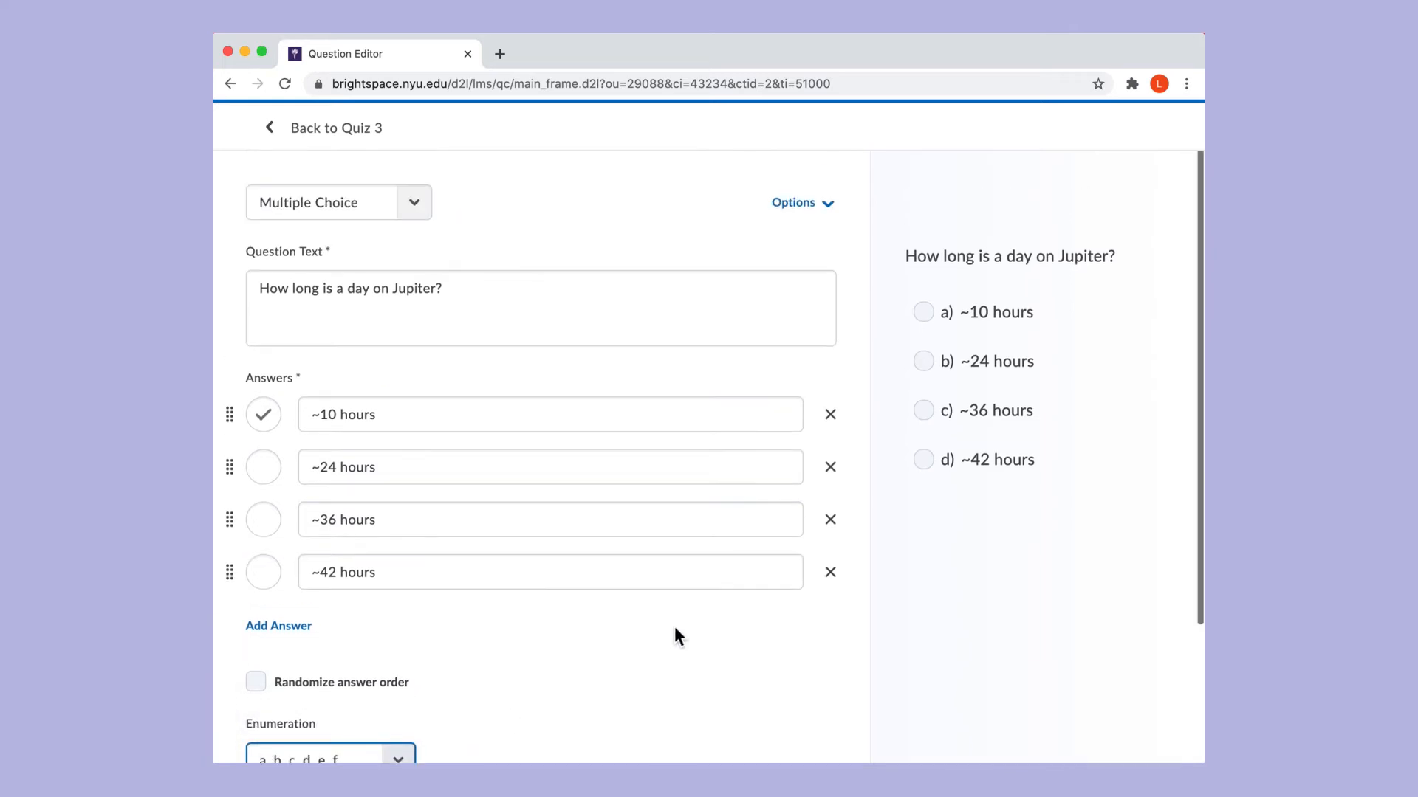
left_click(828, 201)
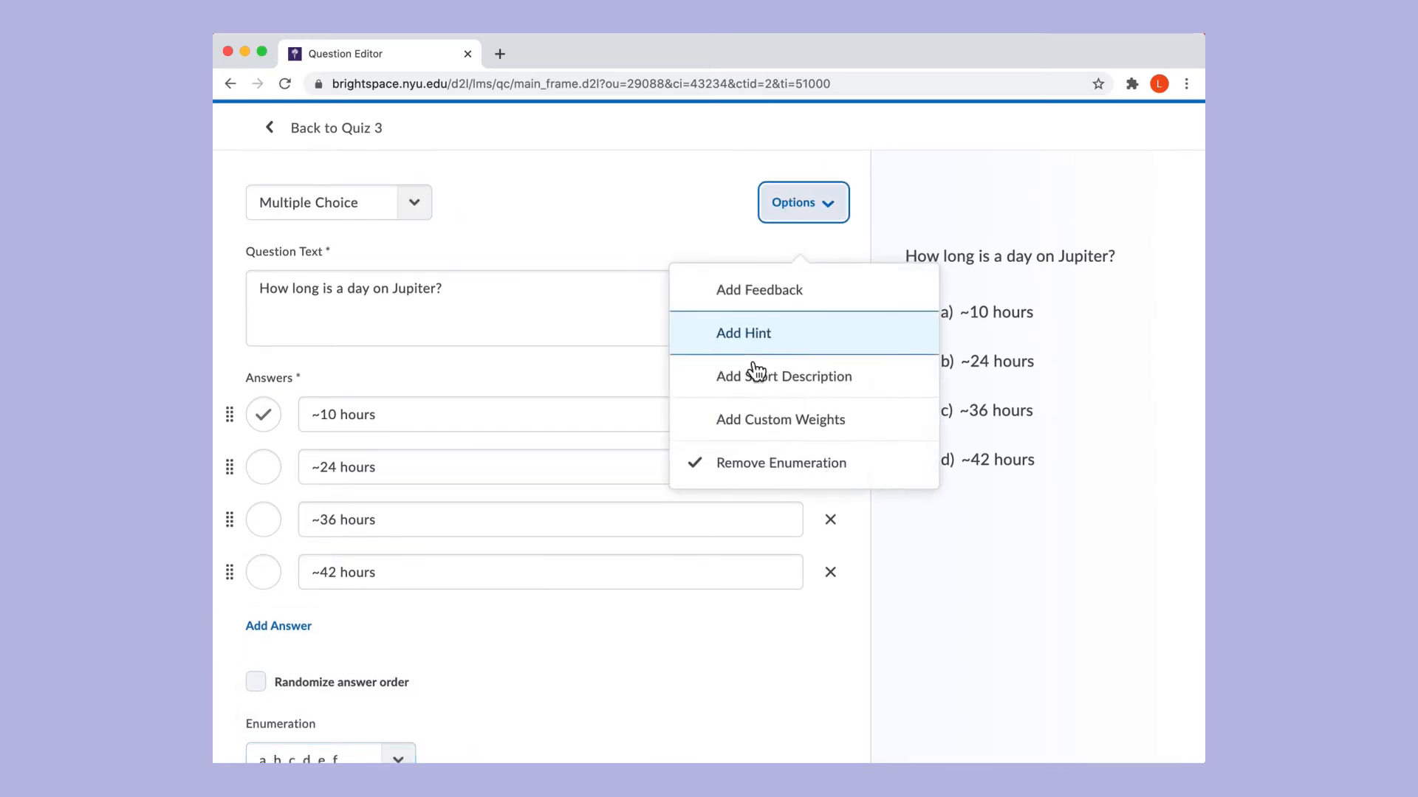
left_click(765, 465)
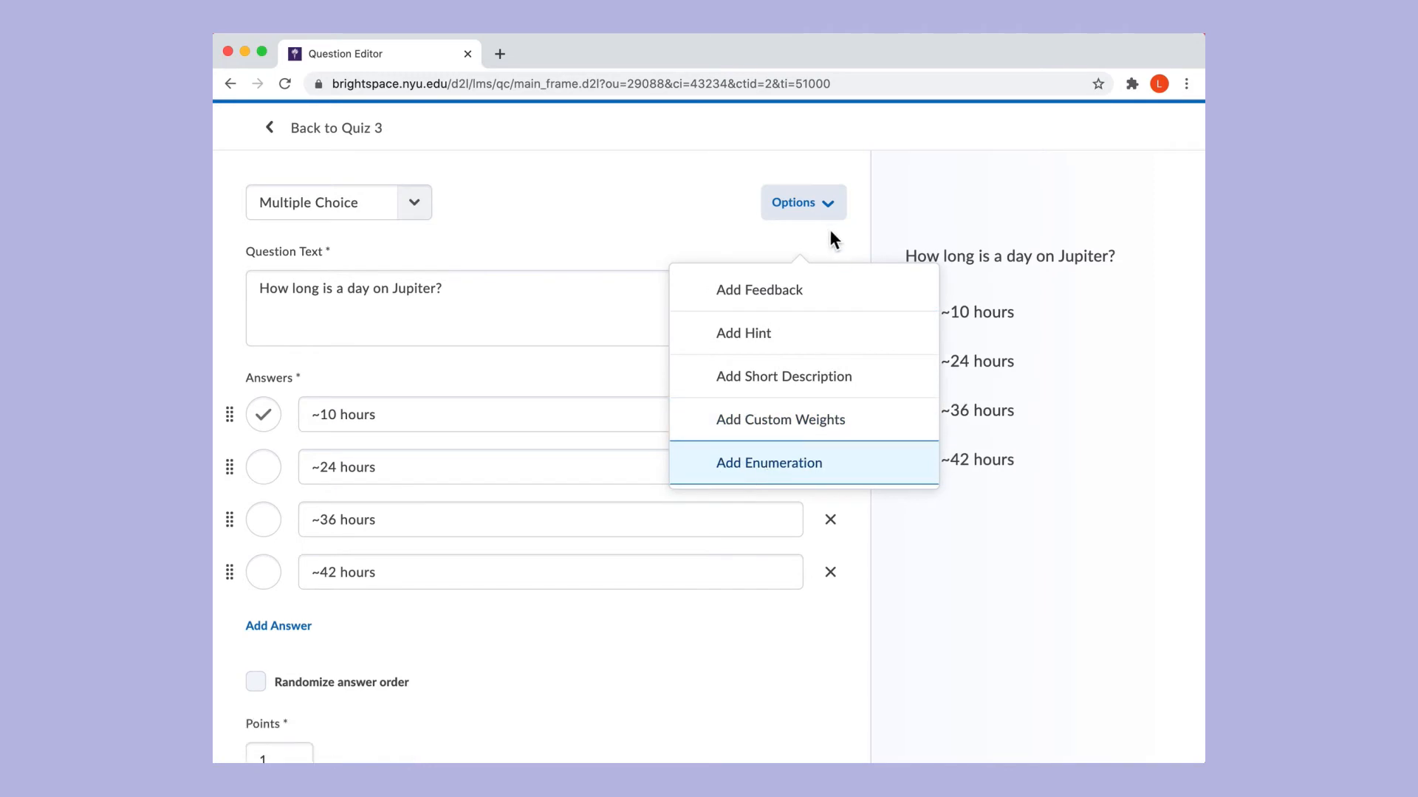
- Add answer feedback: "That's correct! Jupiter has a rapid rotational speed." for ~10 hours and "Not quite, Jupiter has a rapid rotational speed." for the others
left_click(812, 309)
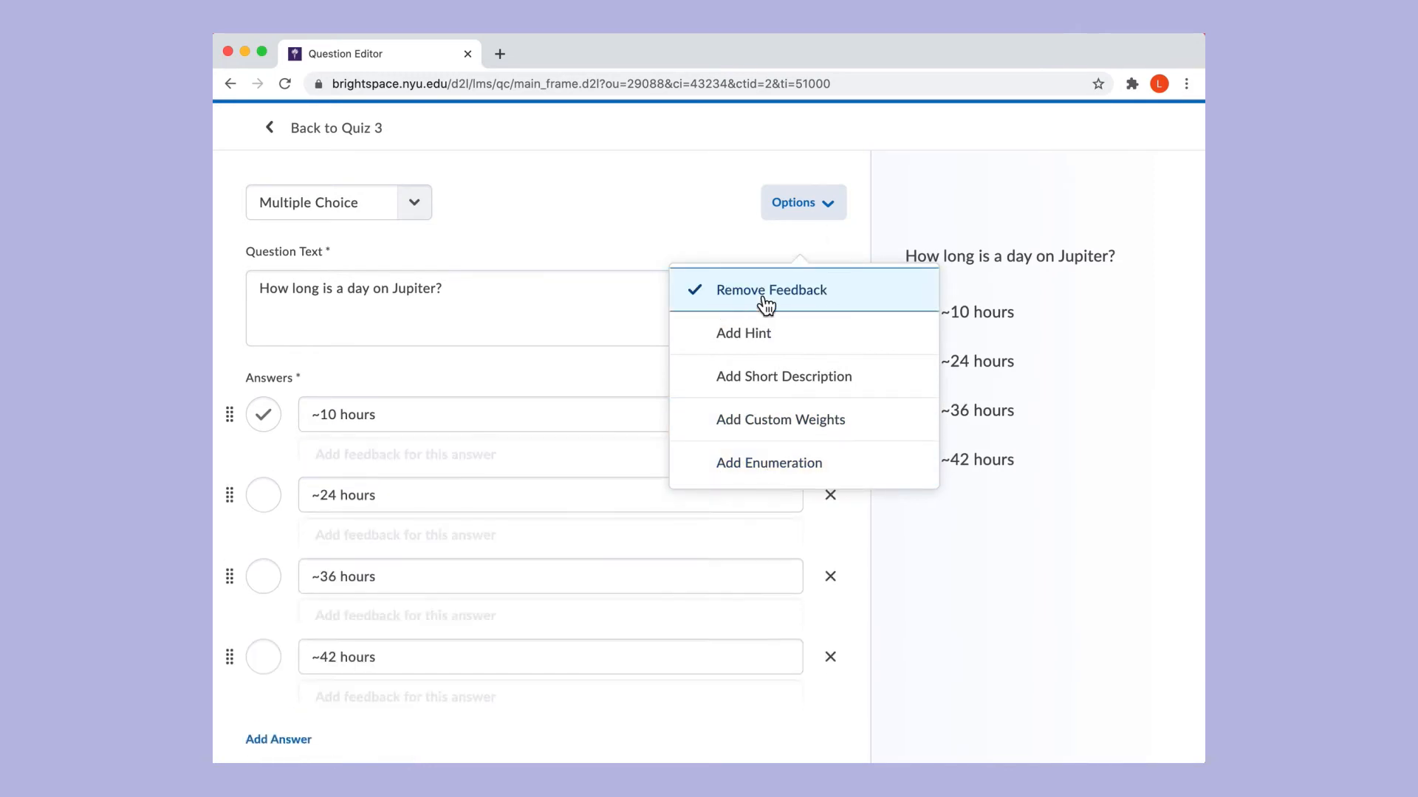
left_click(820, 215)
scroll(694, 244, "down", 3)
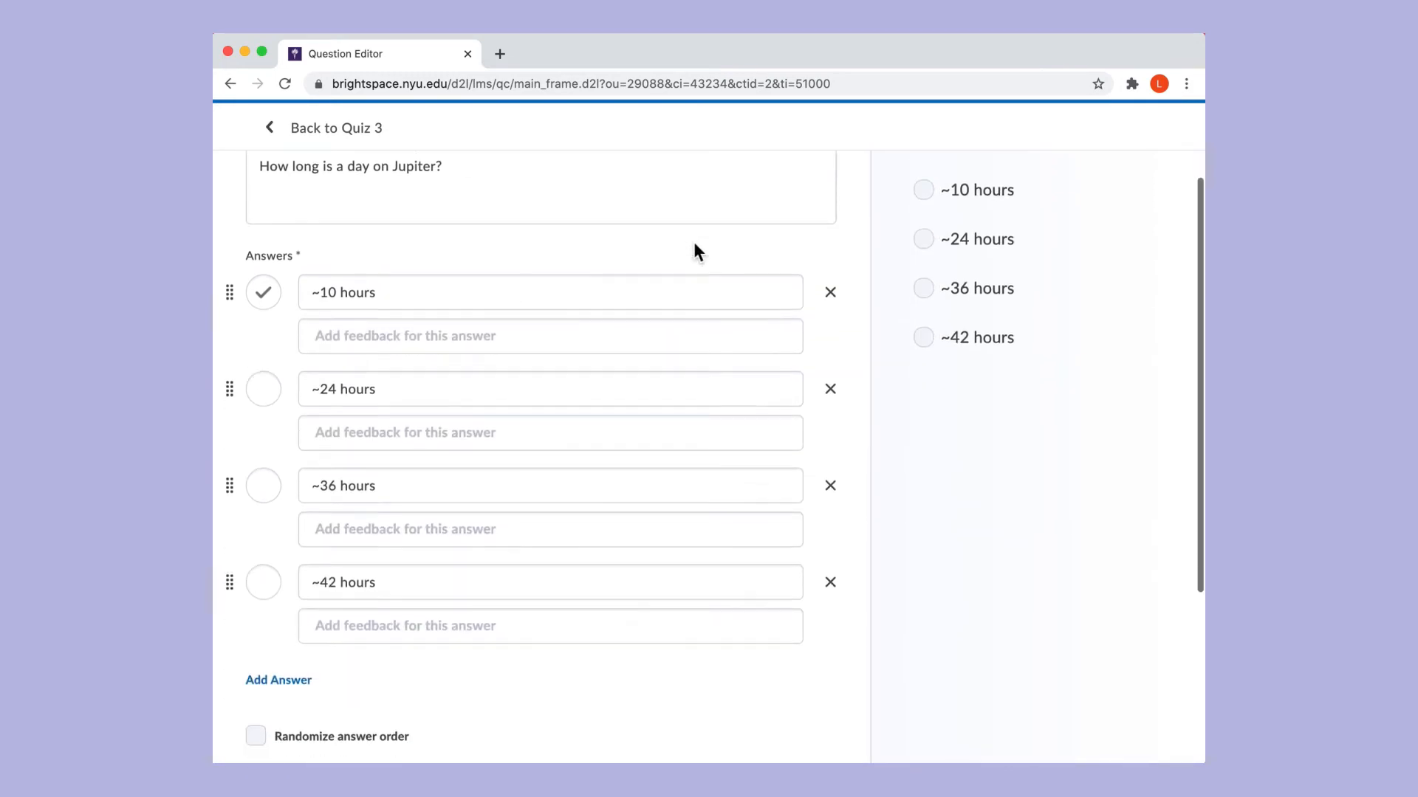
left_click(344, 330)
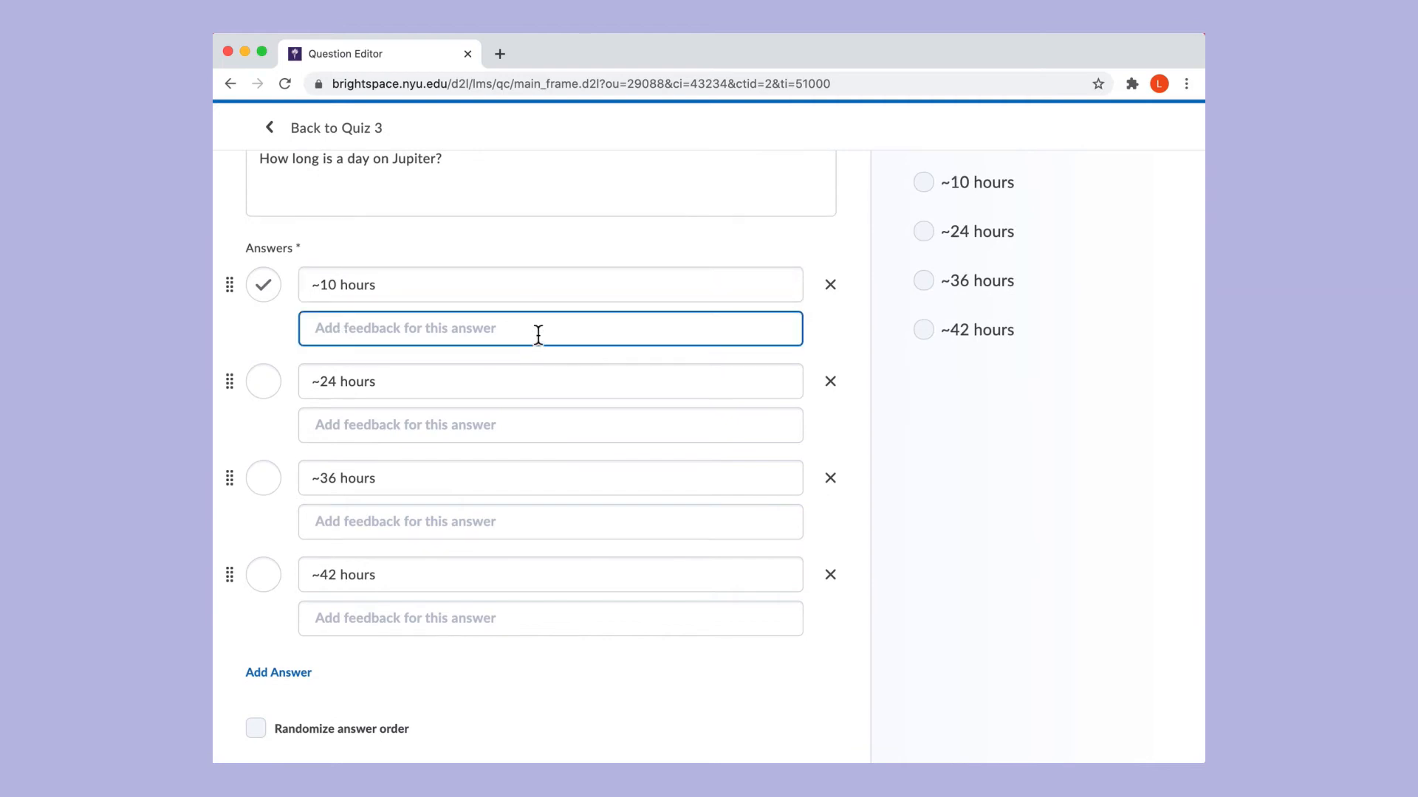
left_click(509, 434)
left_click(497, 525)
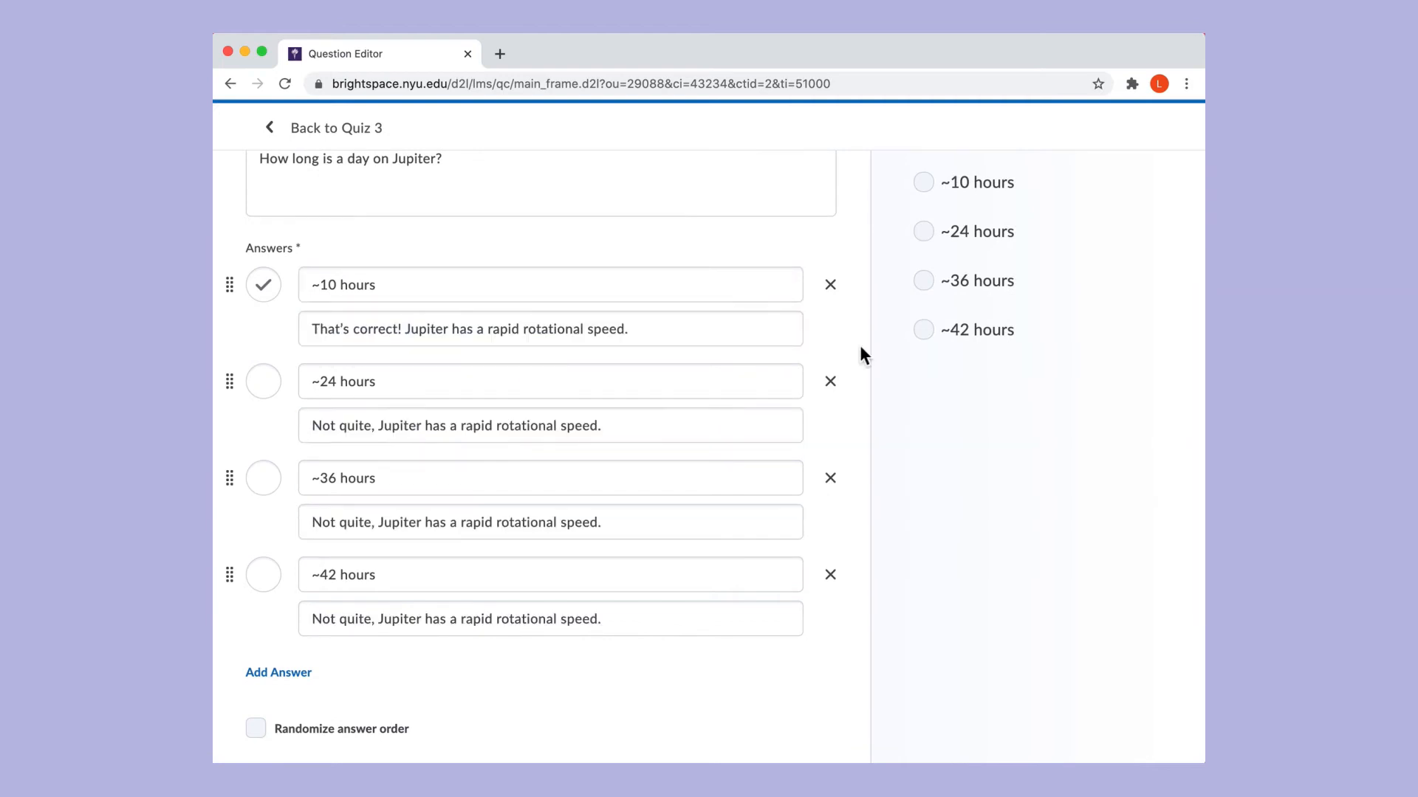
- Enter overall feedback explaining that a Jovian day lasts only 9 hours, 55 minutes and 30 seconds due to rapid rotation, and save the question
scroll(861, 347, "down", 1)
scroll(861, 347, "up", 2)
scroll(861, 347, "down", 2)
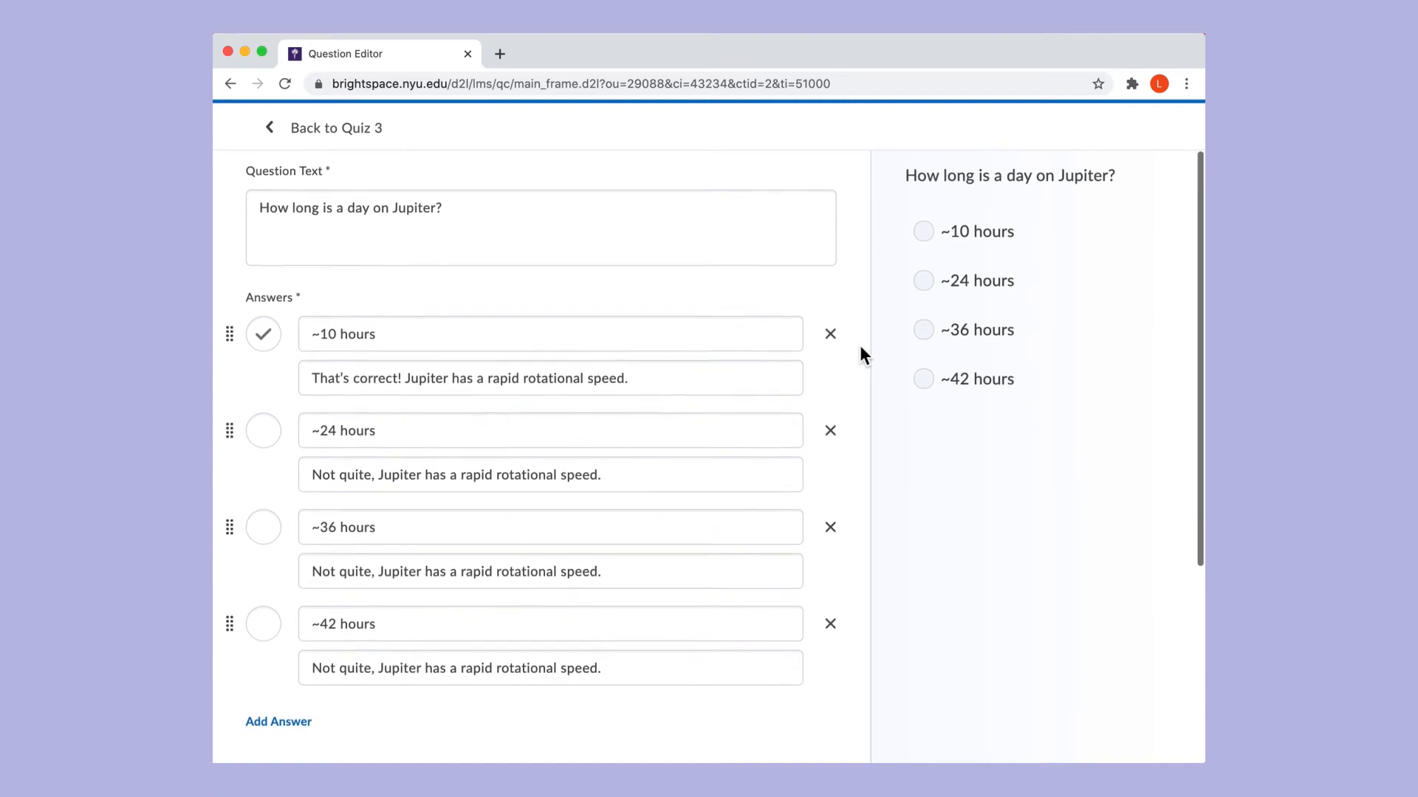
scroll(861, 347, "down", 4)
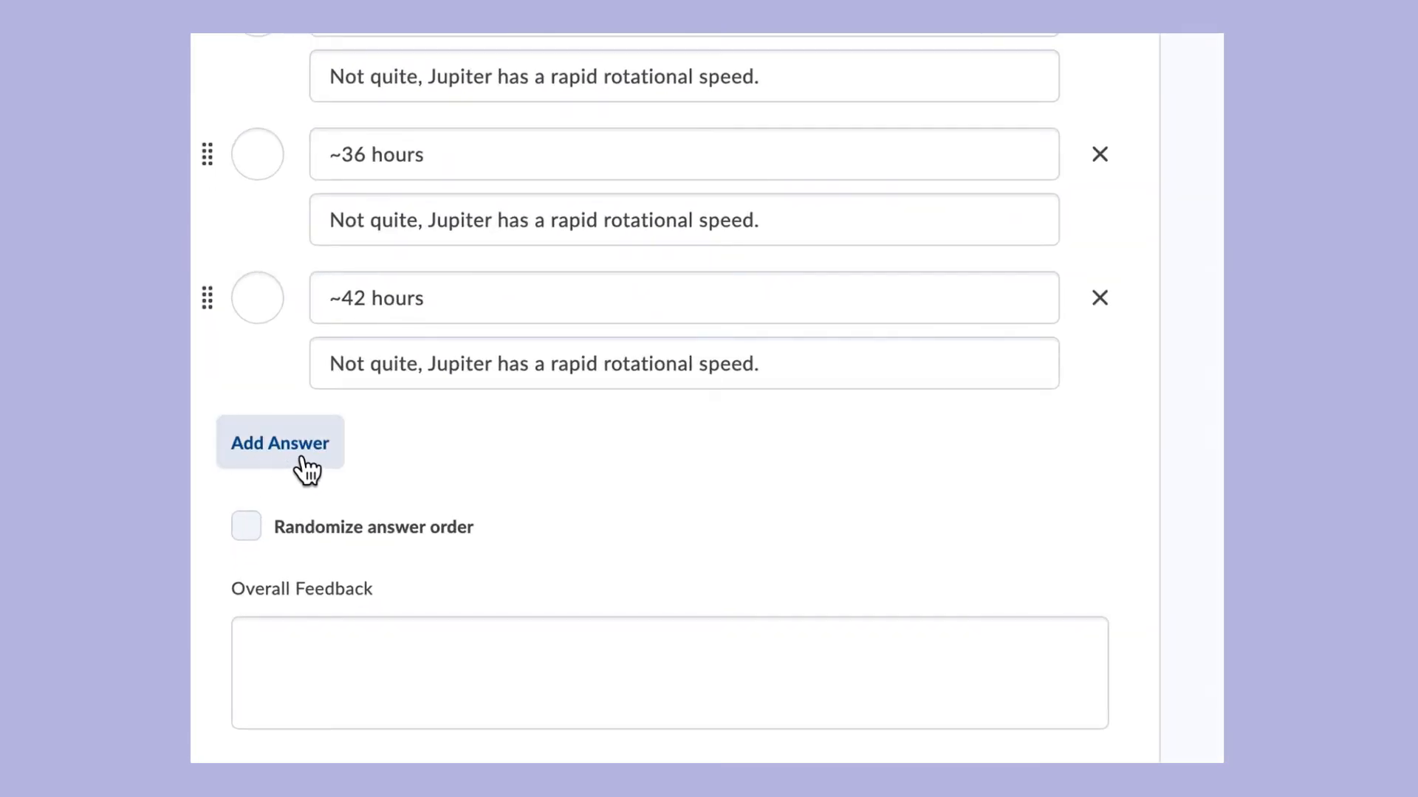
scroll(305, 470, "down", 1)
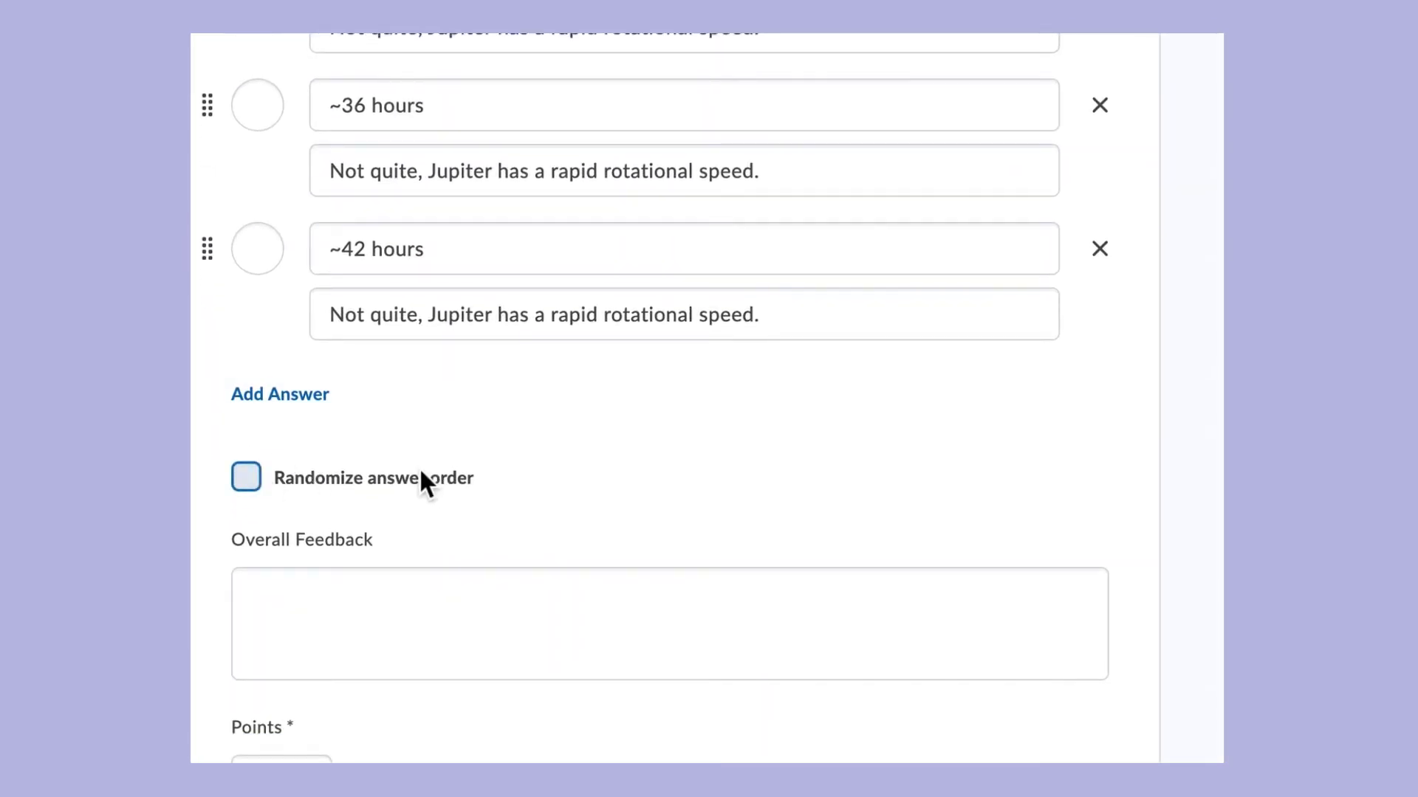
scroll(500, 434, "down", 1)
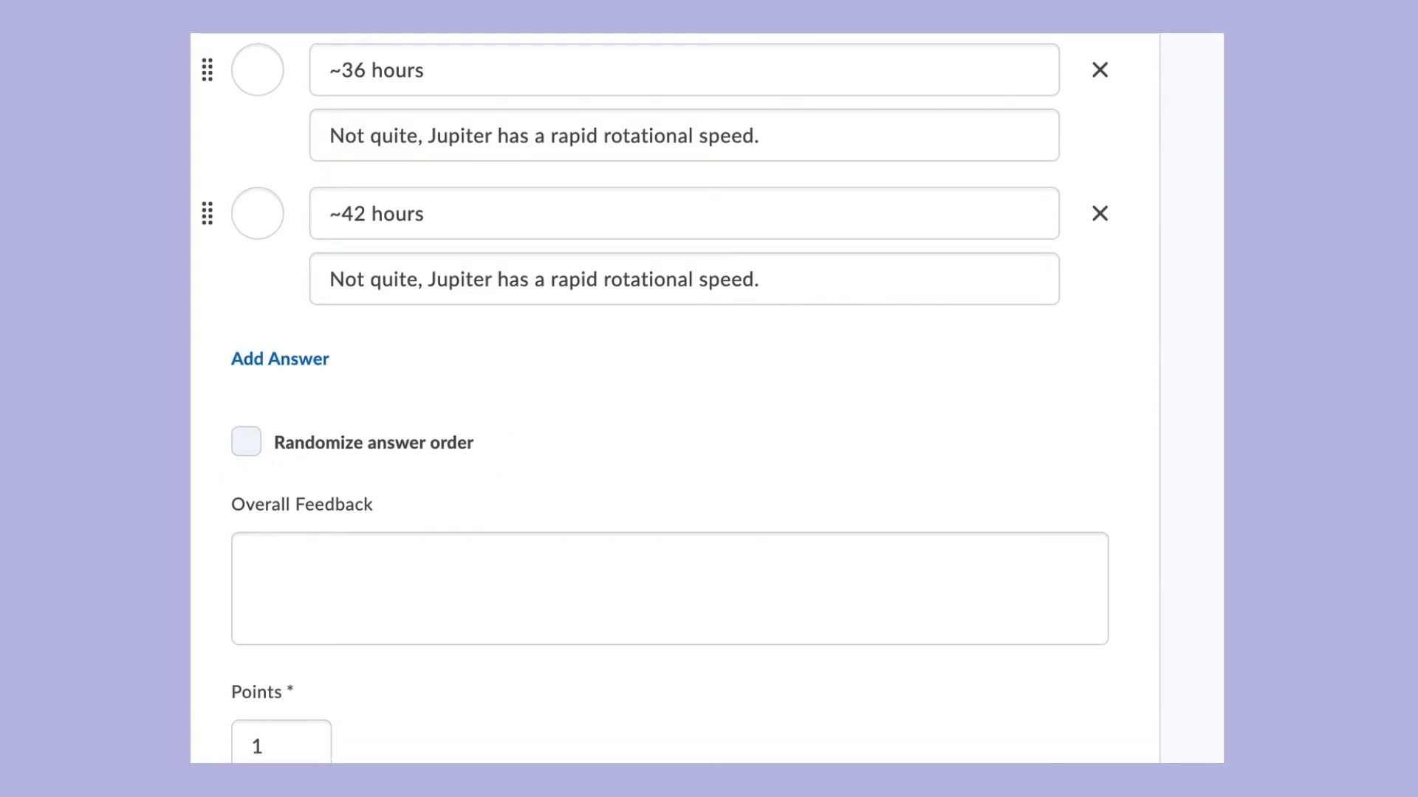
left_click(276, 550)
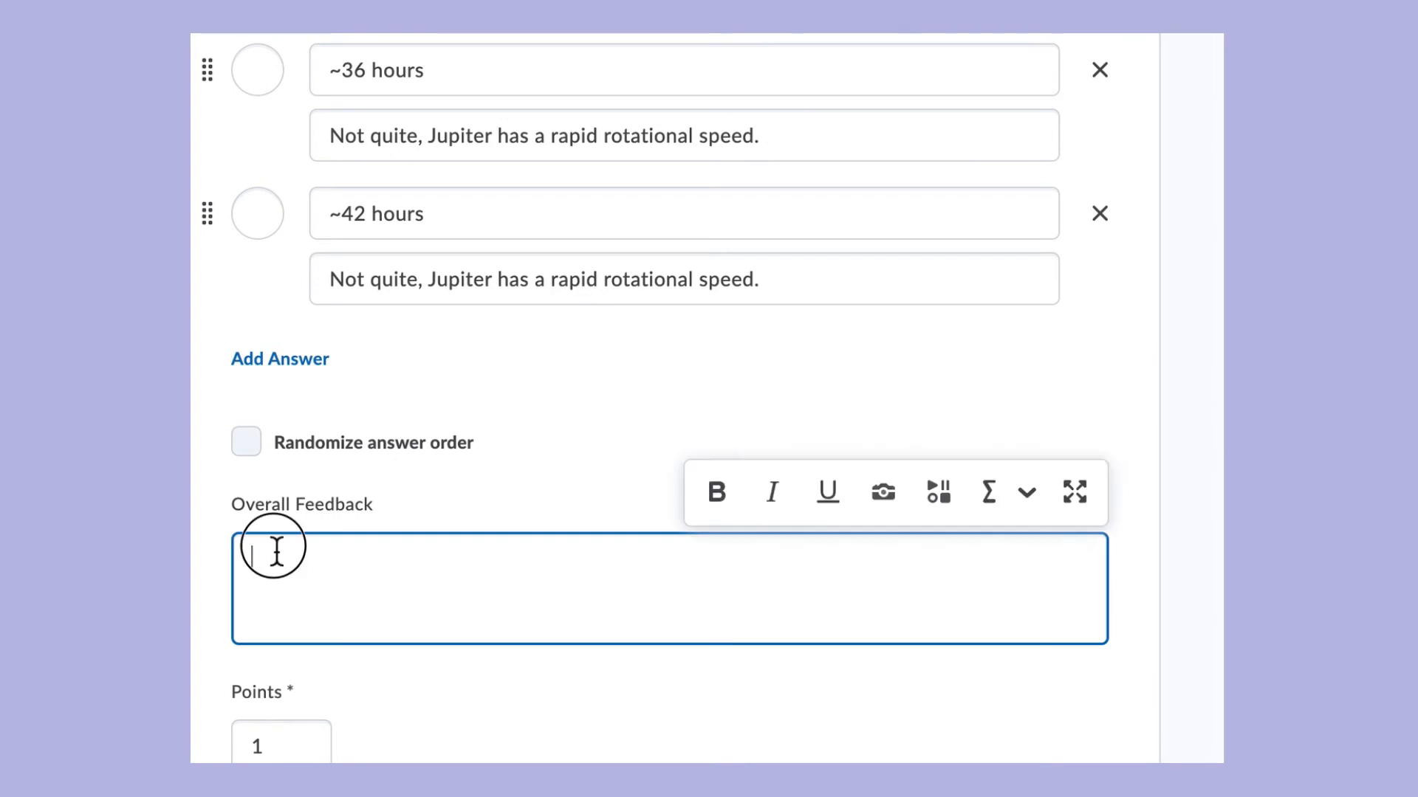
type("Given the fact that it is the largest planet in the Solar System, one would expect that a day on Jupiter would last a long time. But as it turns out, a Jovian day is officially only 9 hours, 55 minutes and 30 seconds long, which means a single day is just over a third the length of an Earth day. This is due to the planet having a very rapid rotational speed.")
scroll(529, 449, "down", 3)
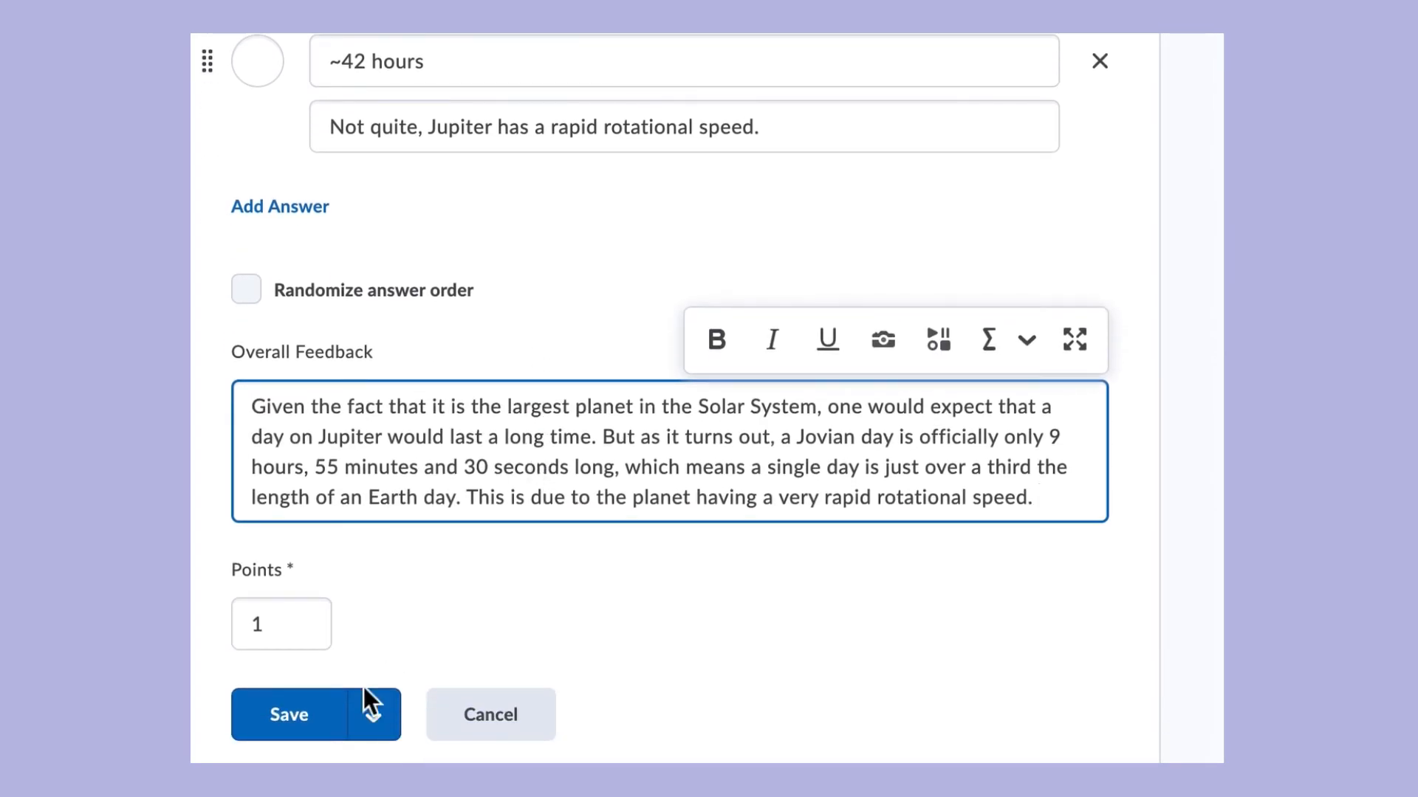
left_click(393, 734)
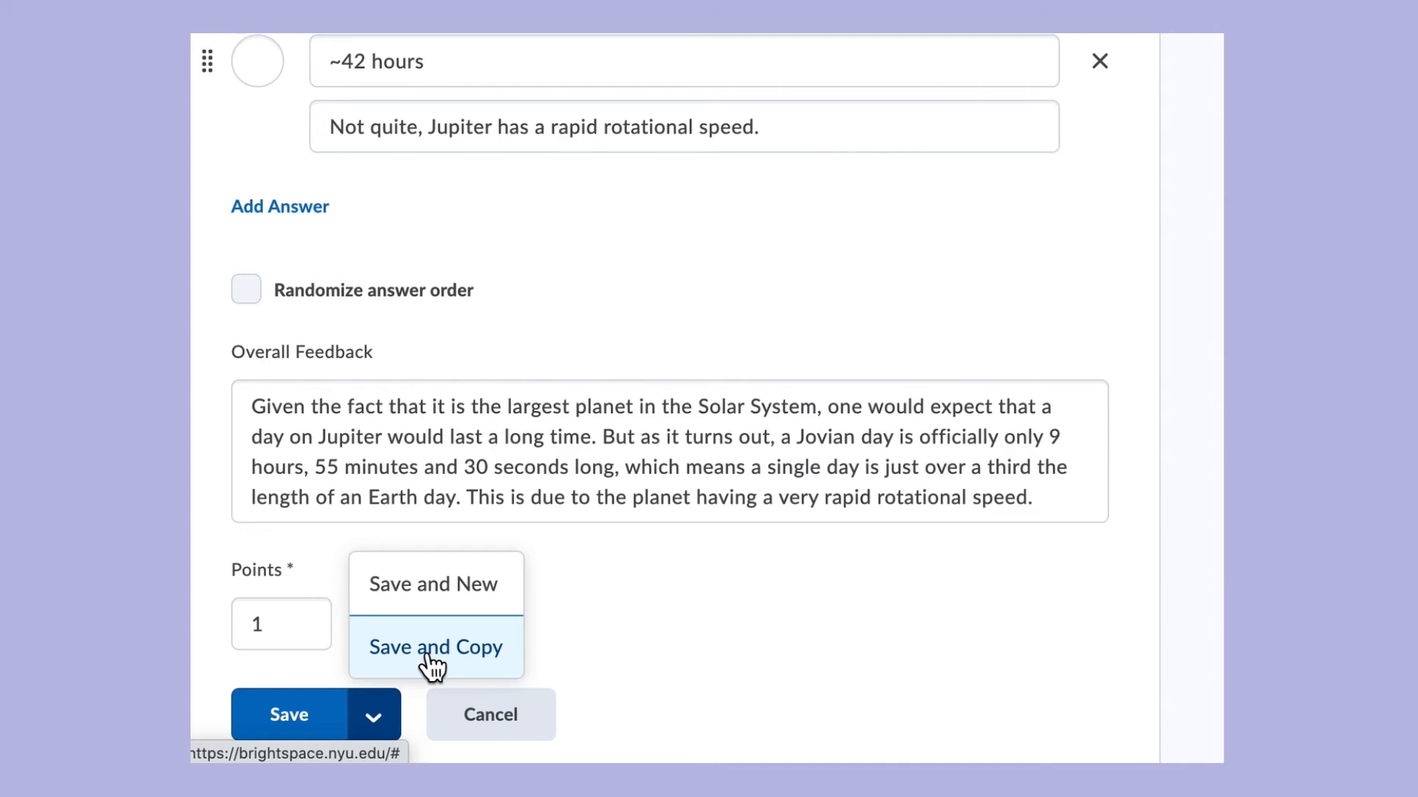
left_click(272, 719)
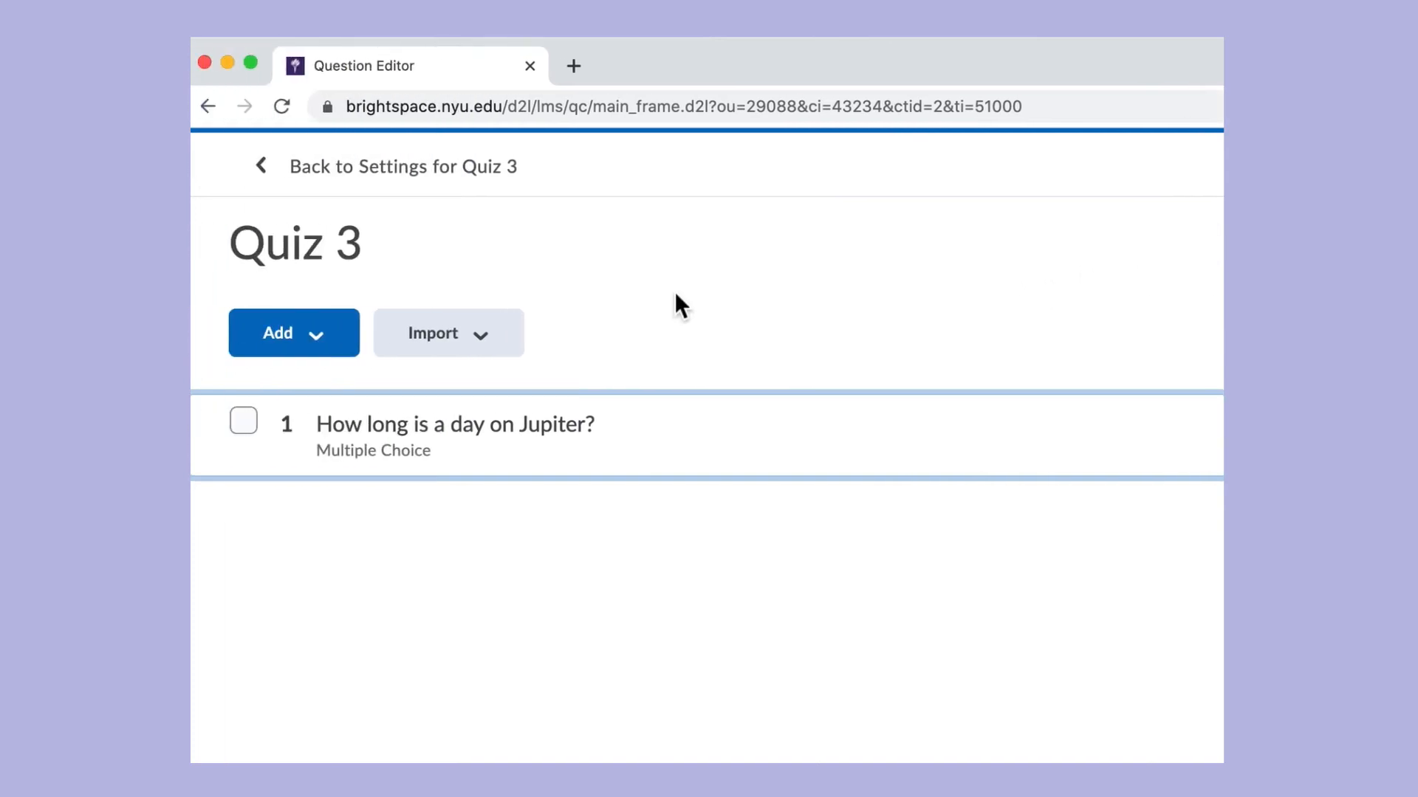
- Return to the settings for Quiz 3 and review the added question under Quiz Questions
left_click(439, 193)
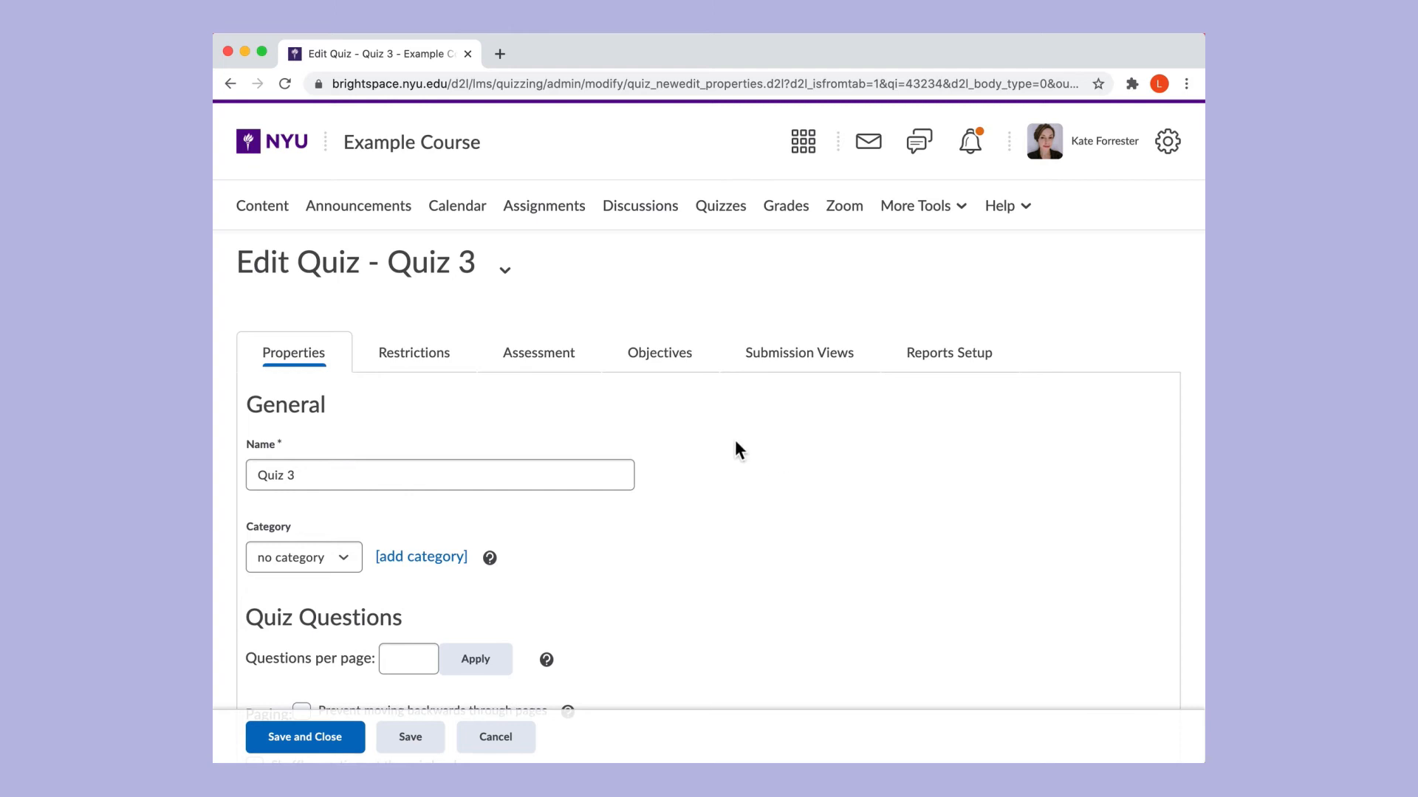
scroll(736, 446, "down", 5)
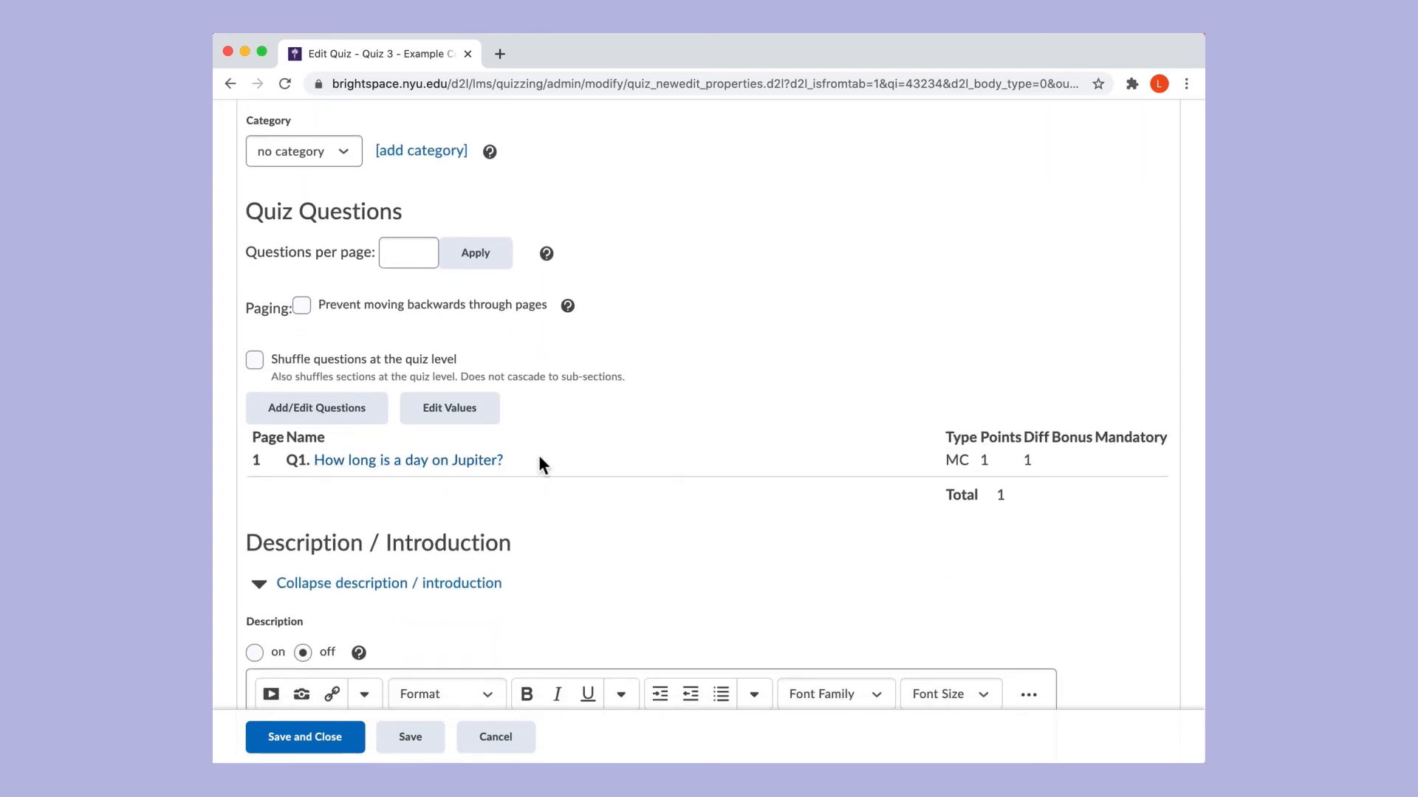
scroll(538, 455, "up", 6)
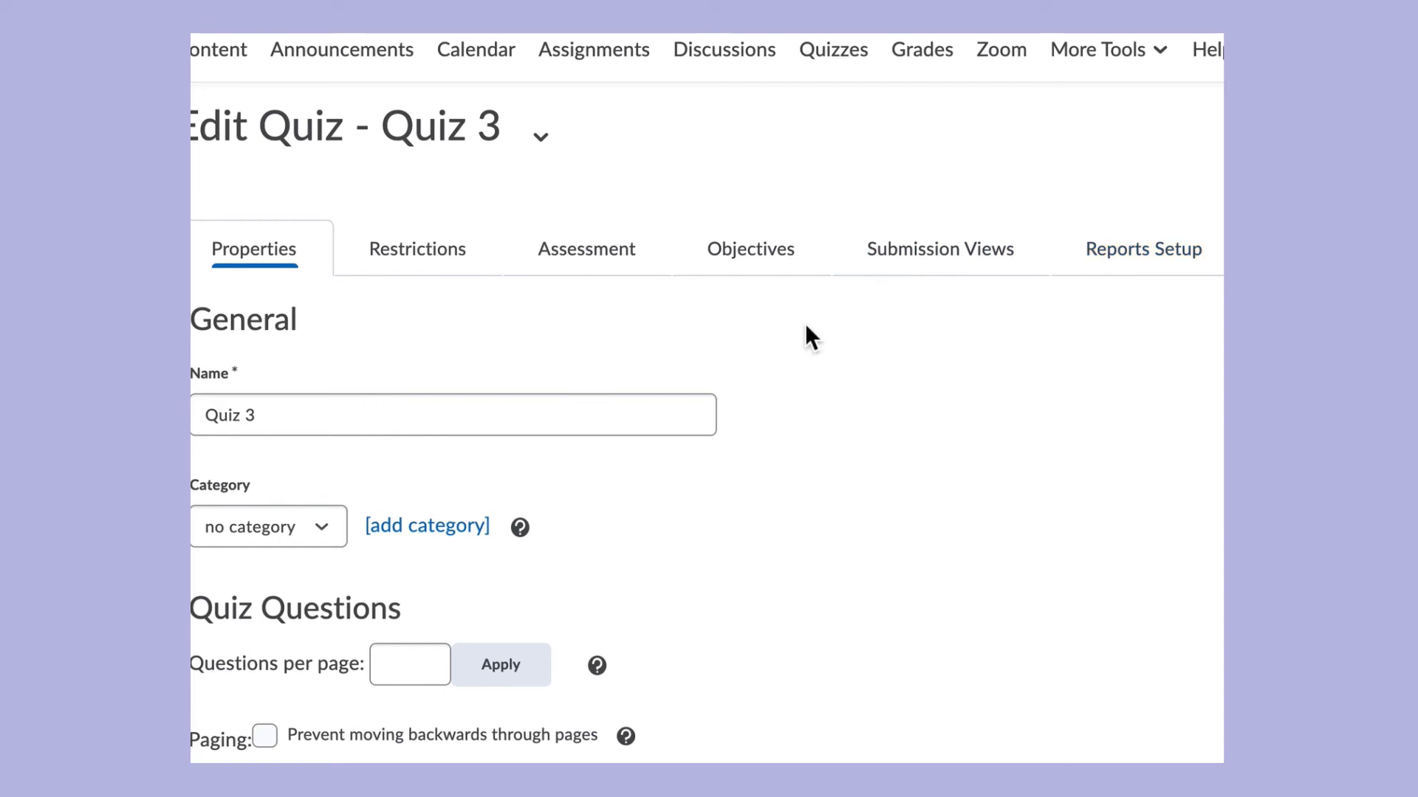
- In the quiz's assessment settings, allow attempts to be set as graded immediately upon completion
left_click(608, 276)
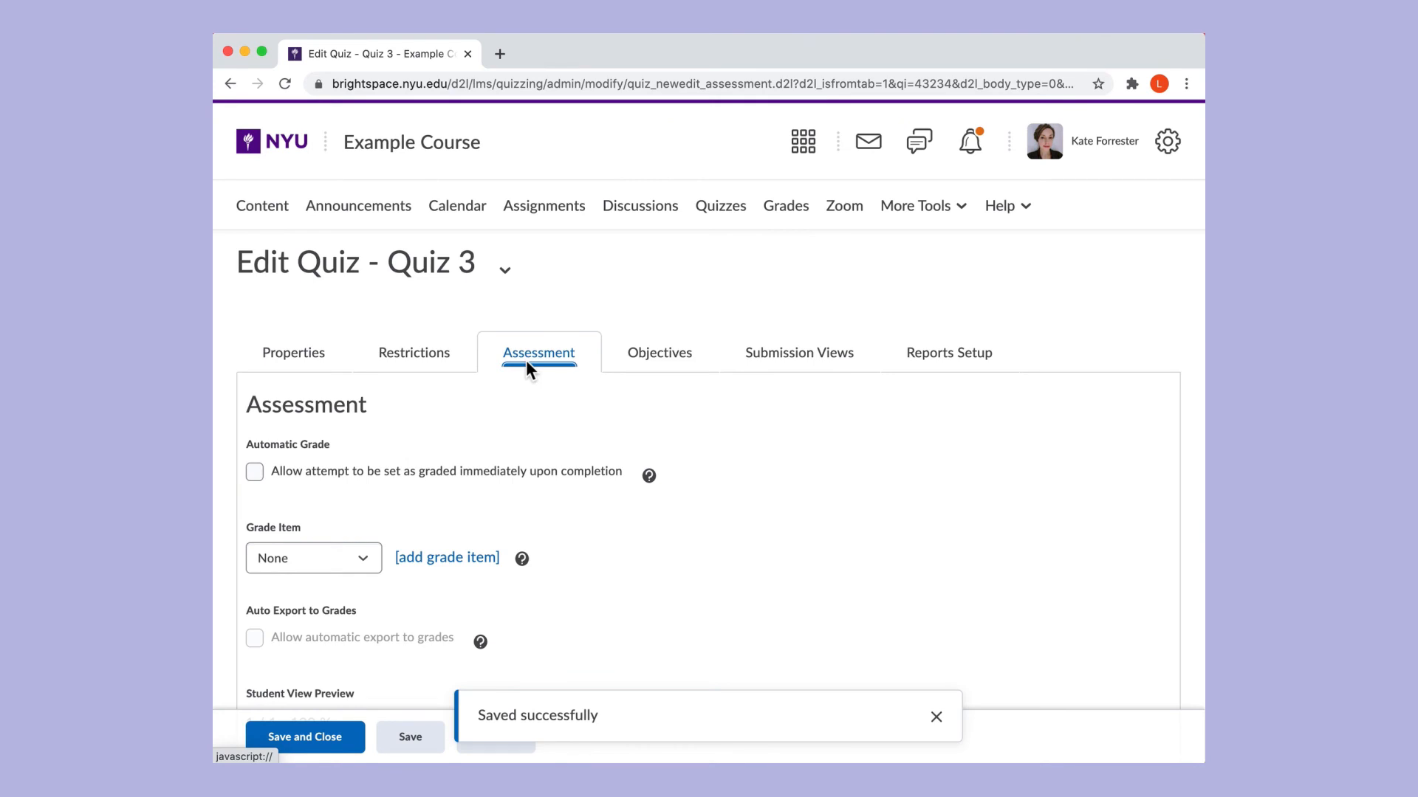
scroll(443, 424, "down", 2)
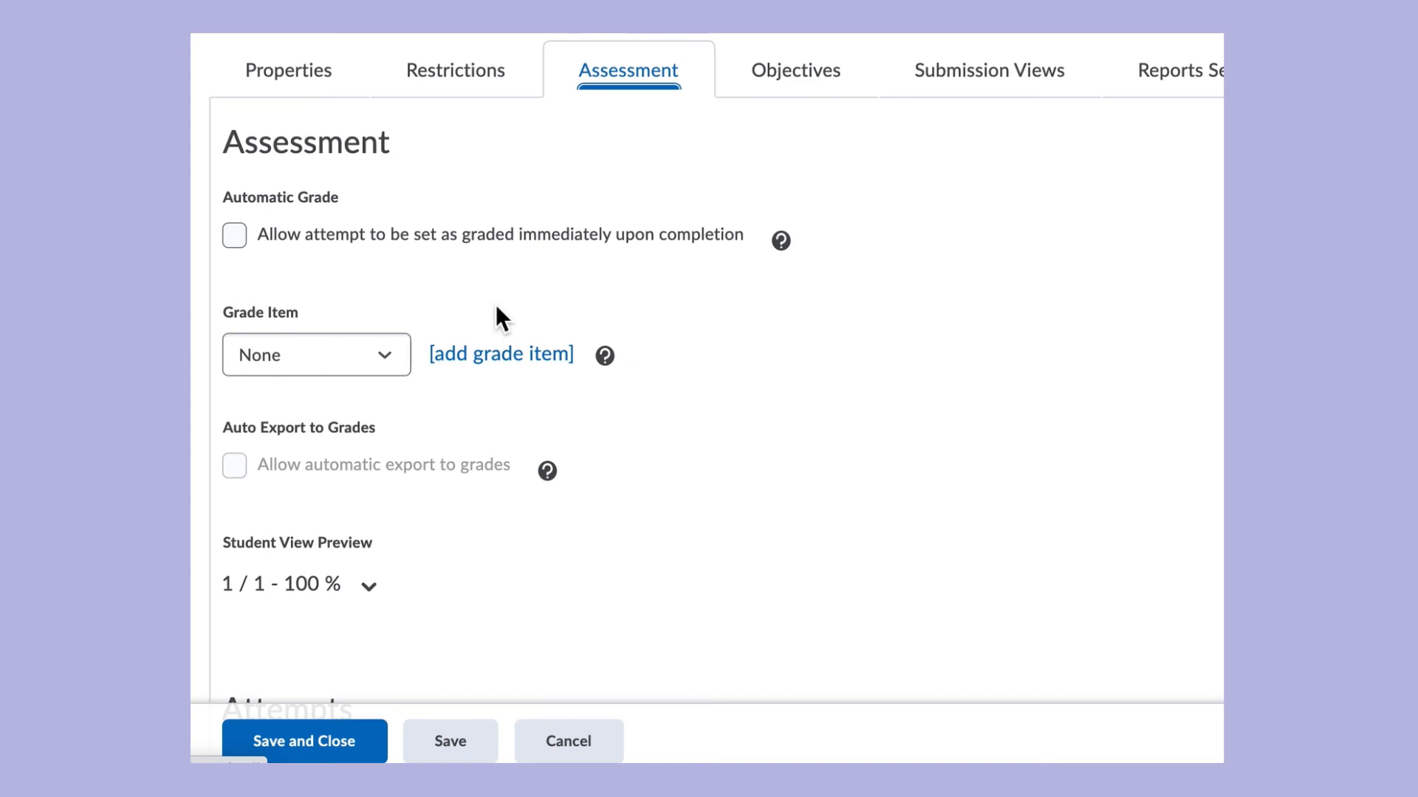
left_click(235, 236)
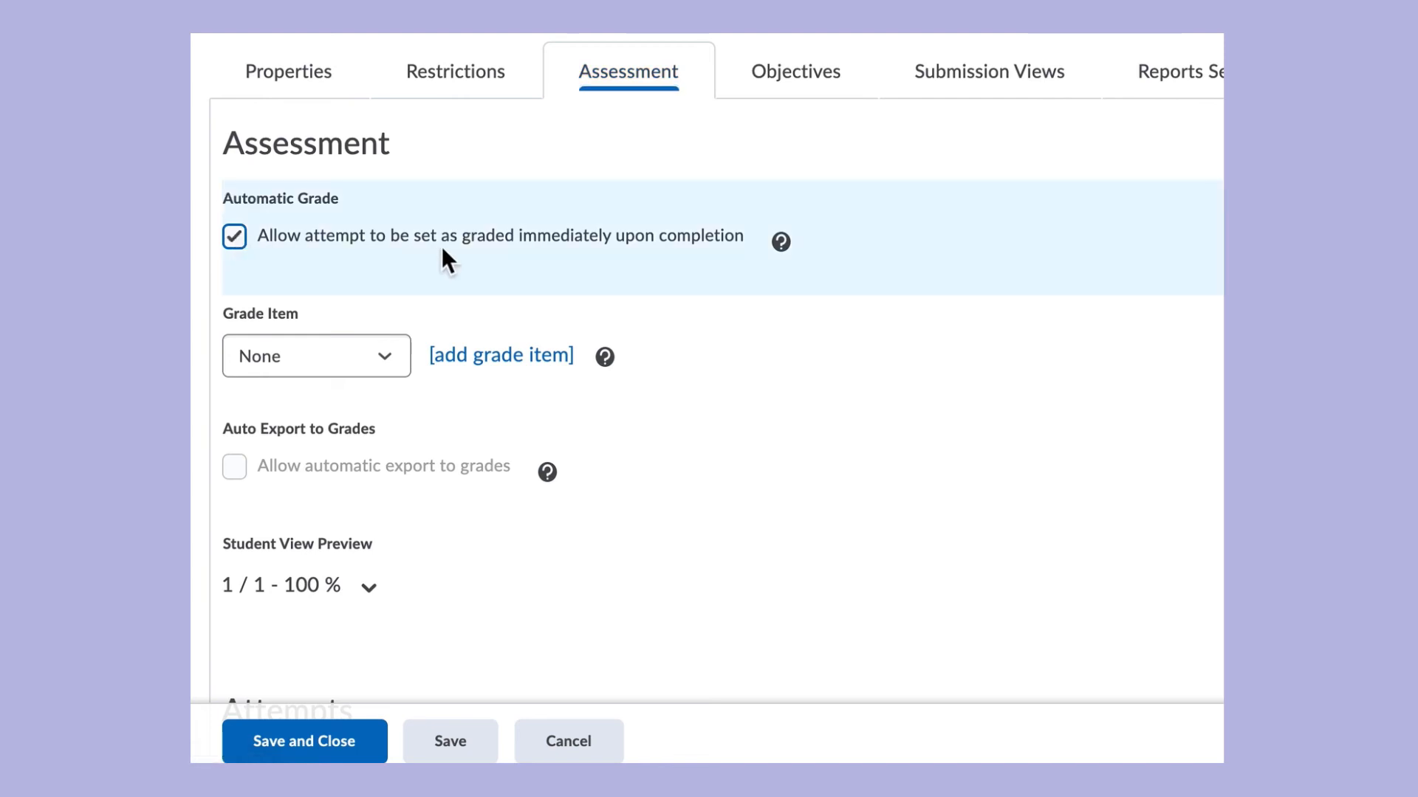
- Link the quiz to the Quiz 3 grade item, allow automatic export to grades, and save and close the quiz
scroll(441, 251, "down", 1)
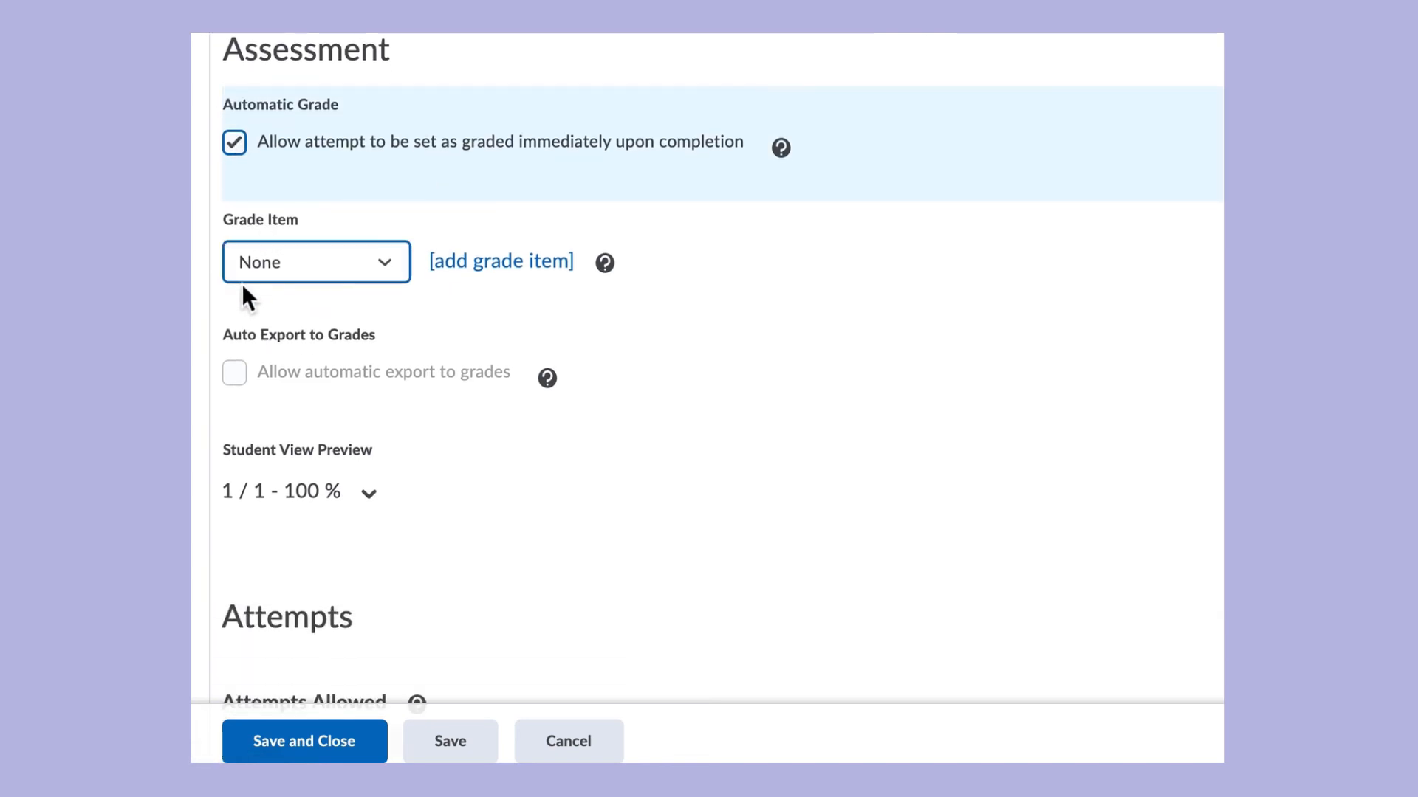
left_click(386, 268)
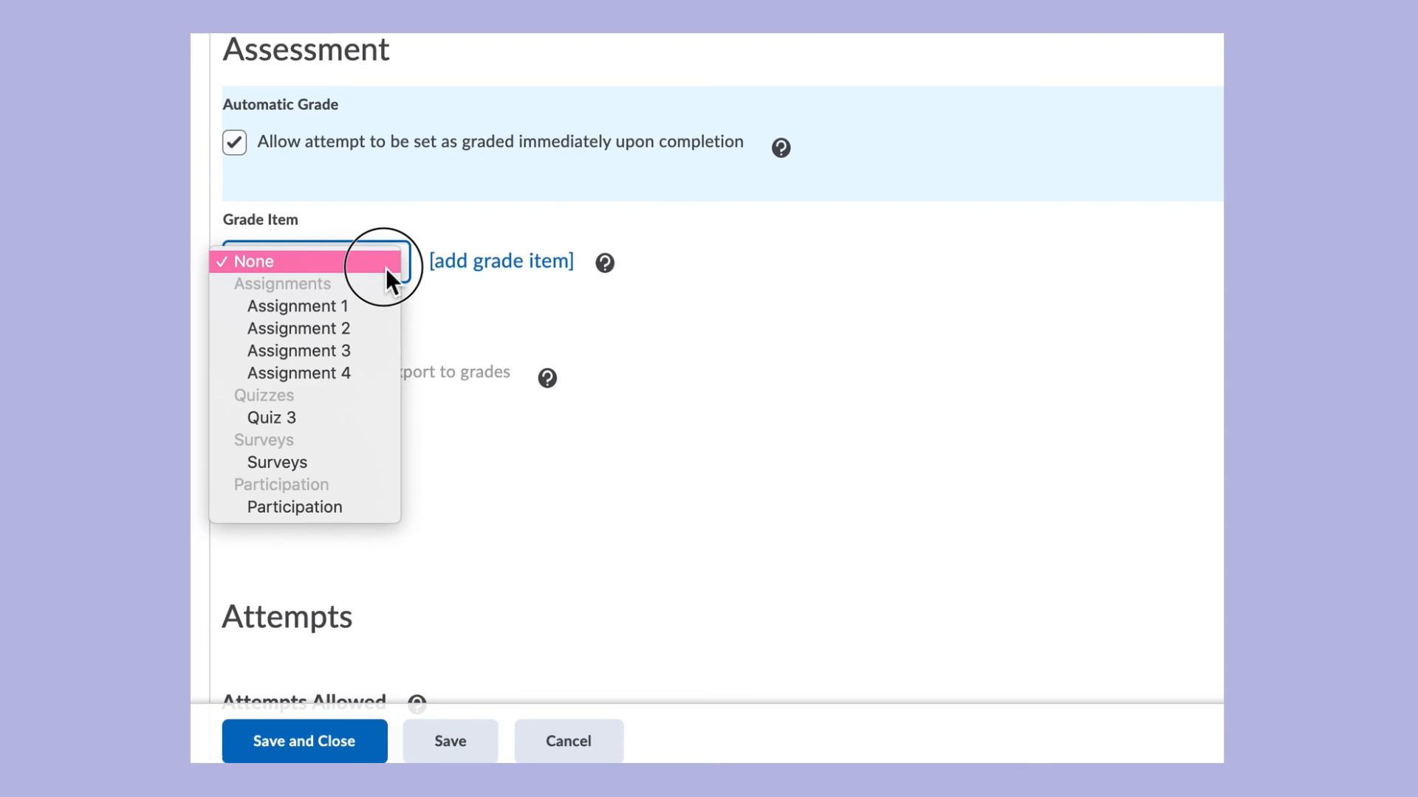
left_click(350, 417)
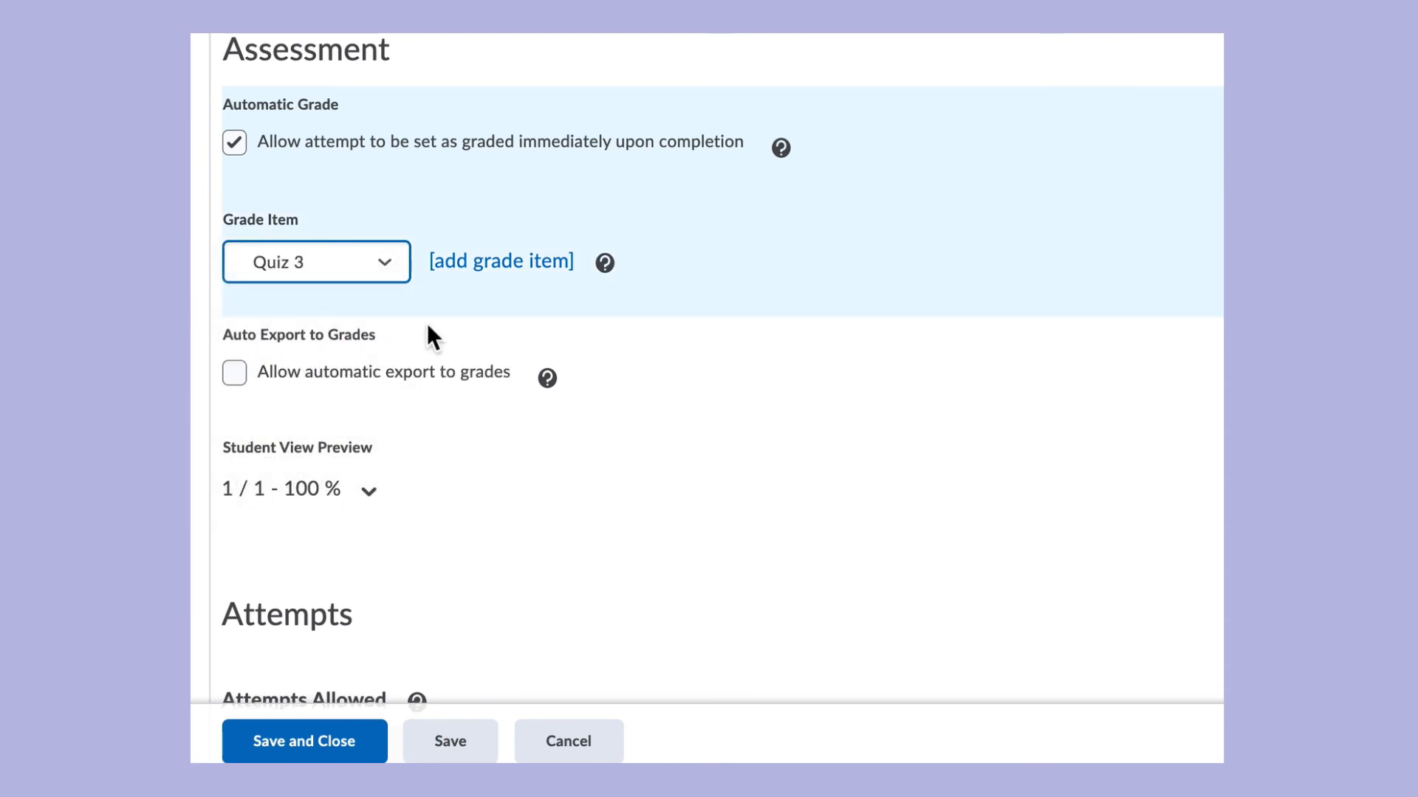
scroll(428, 326, "down", 1)
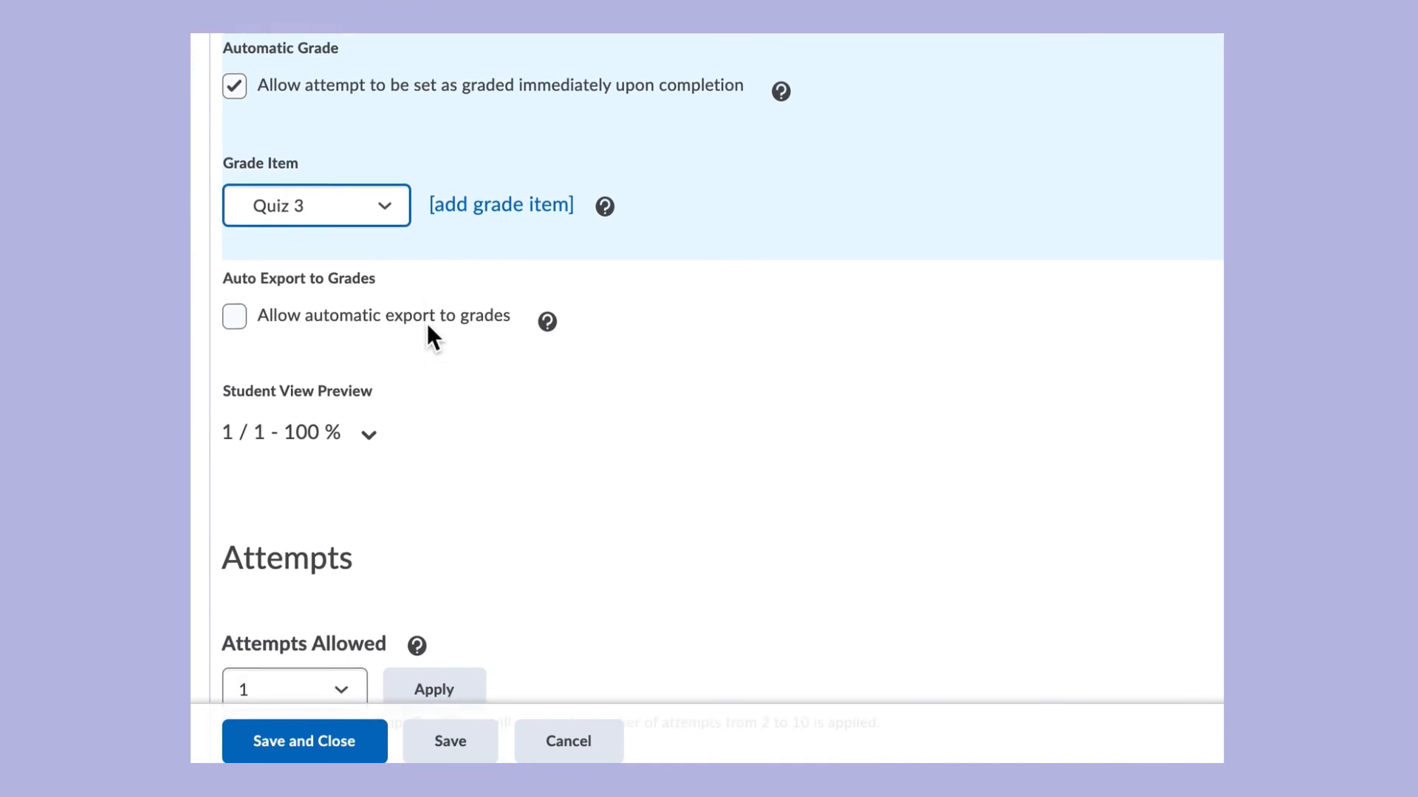
left_click(232, 305)
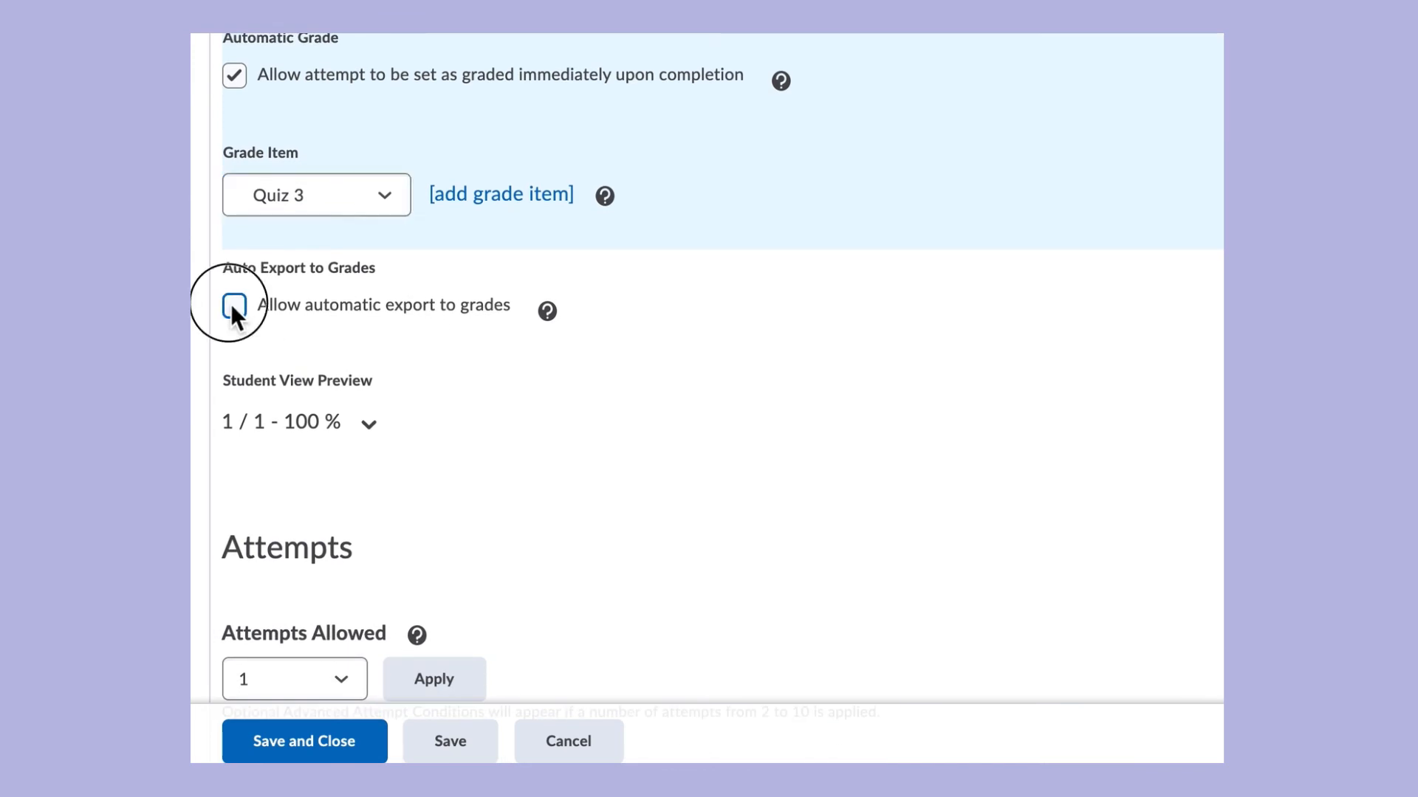
scroll(471, 279, "down", 2)
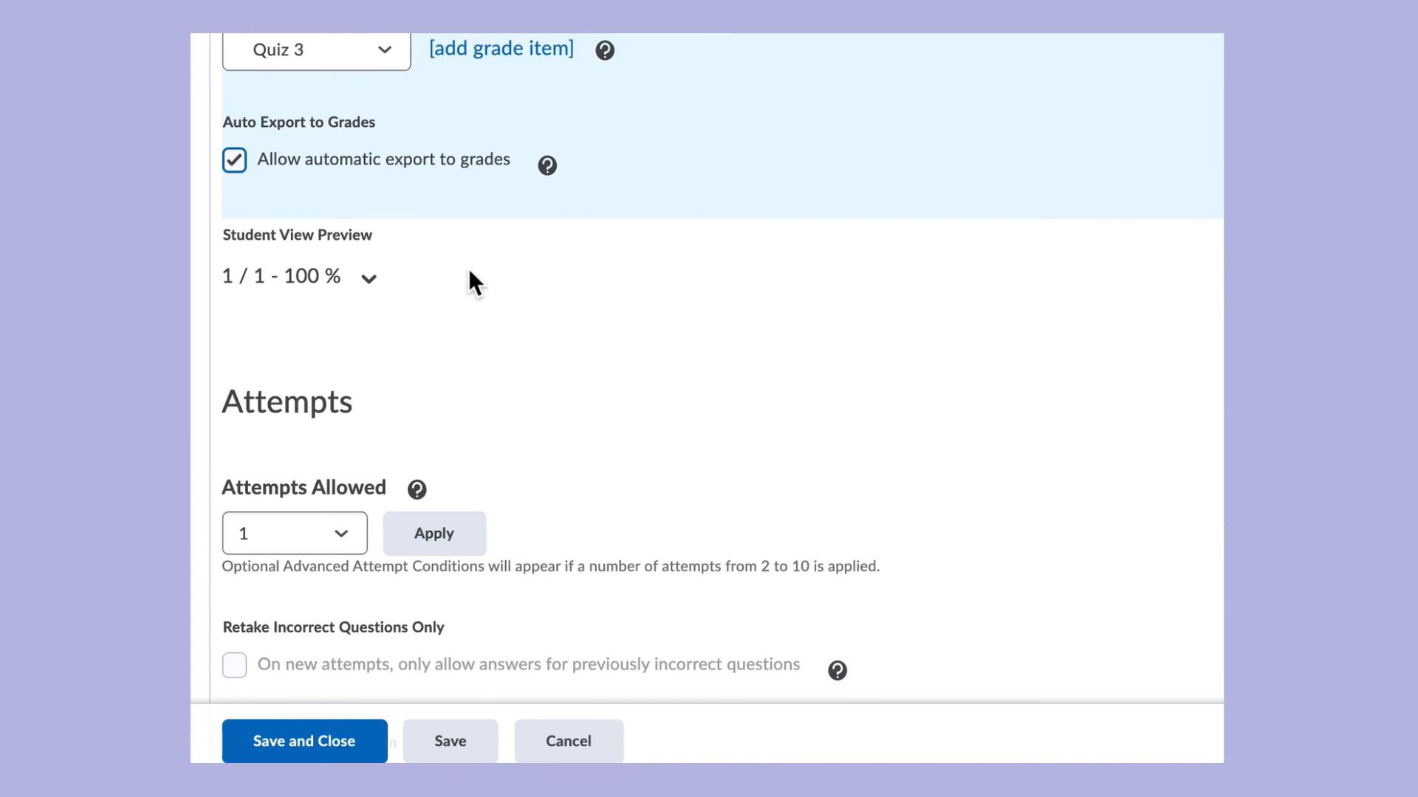
left_click(310, 742)
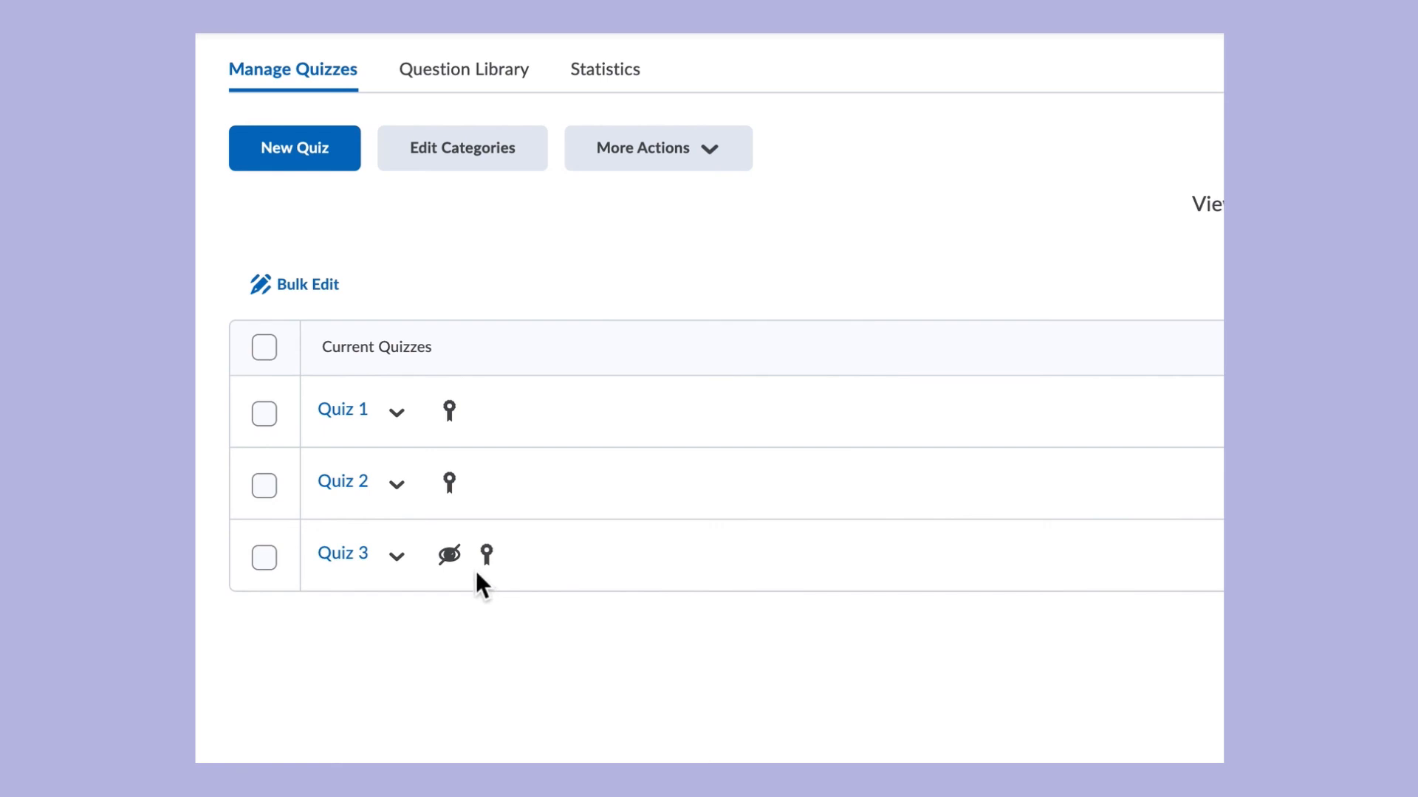
- Make the hidden Quiz 3 visible to users
mouse_move(452, 559)
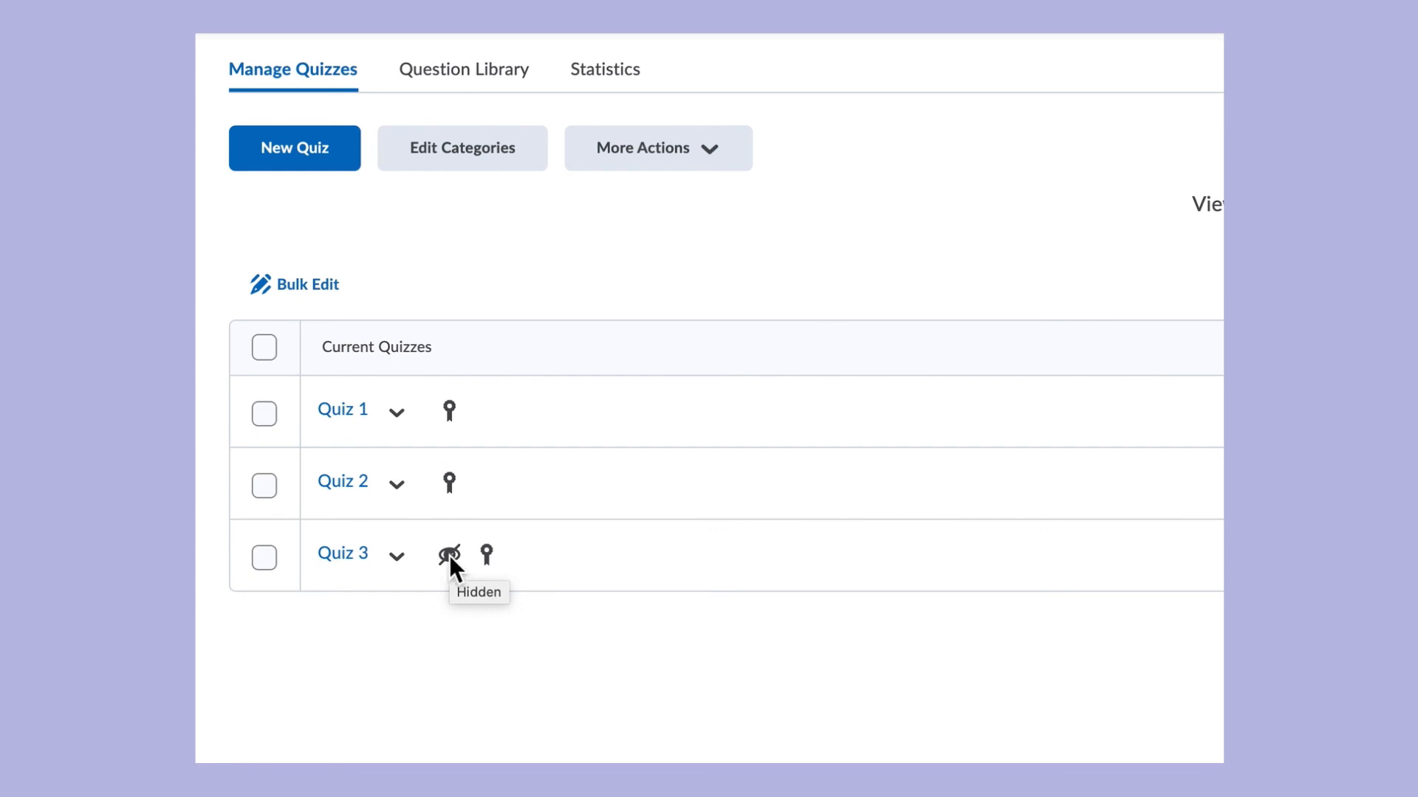
left_click(400, 563)
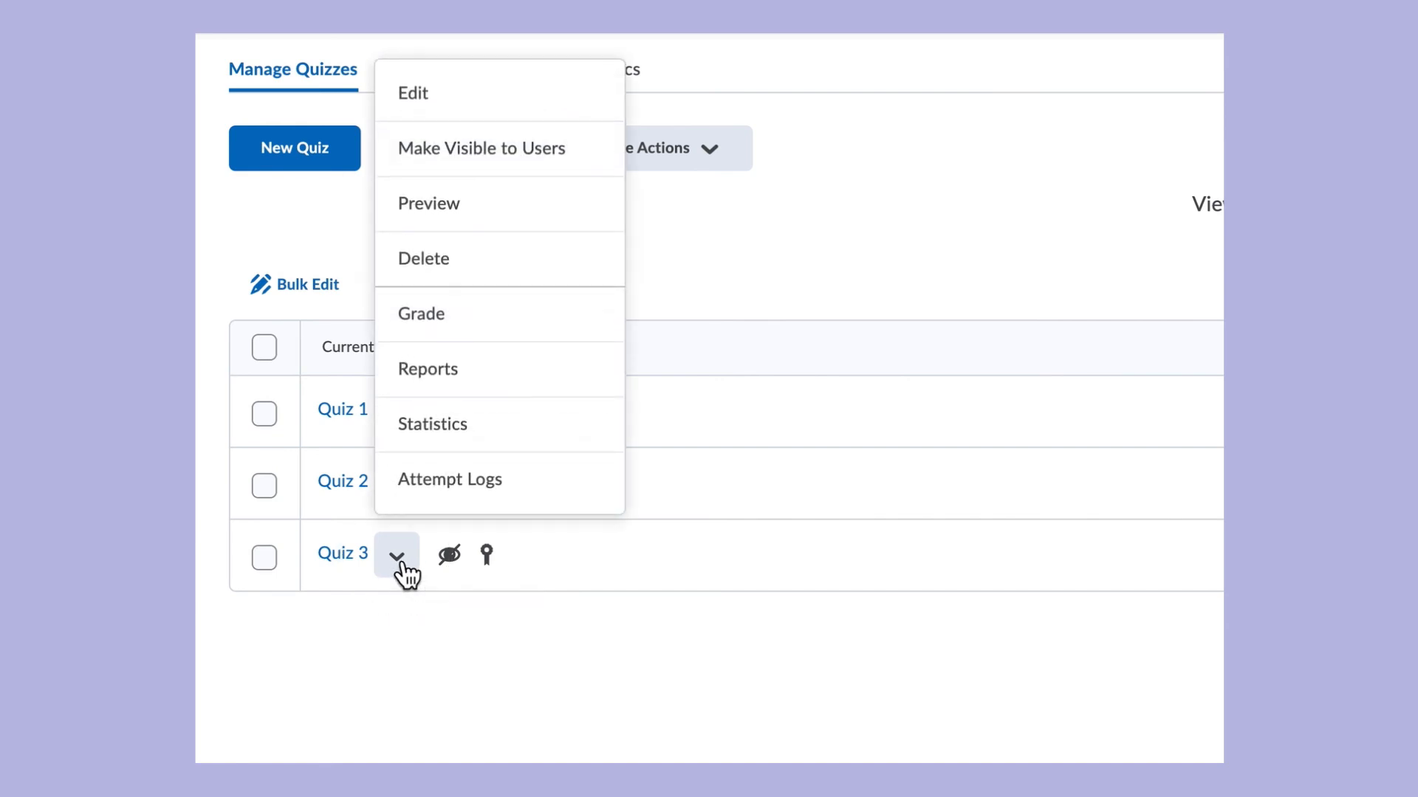
left_click(577, 170)
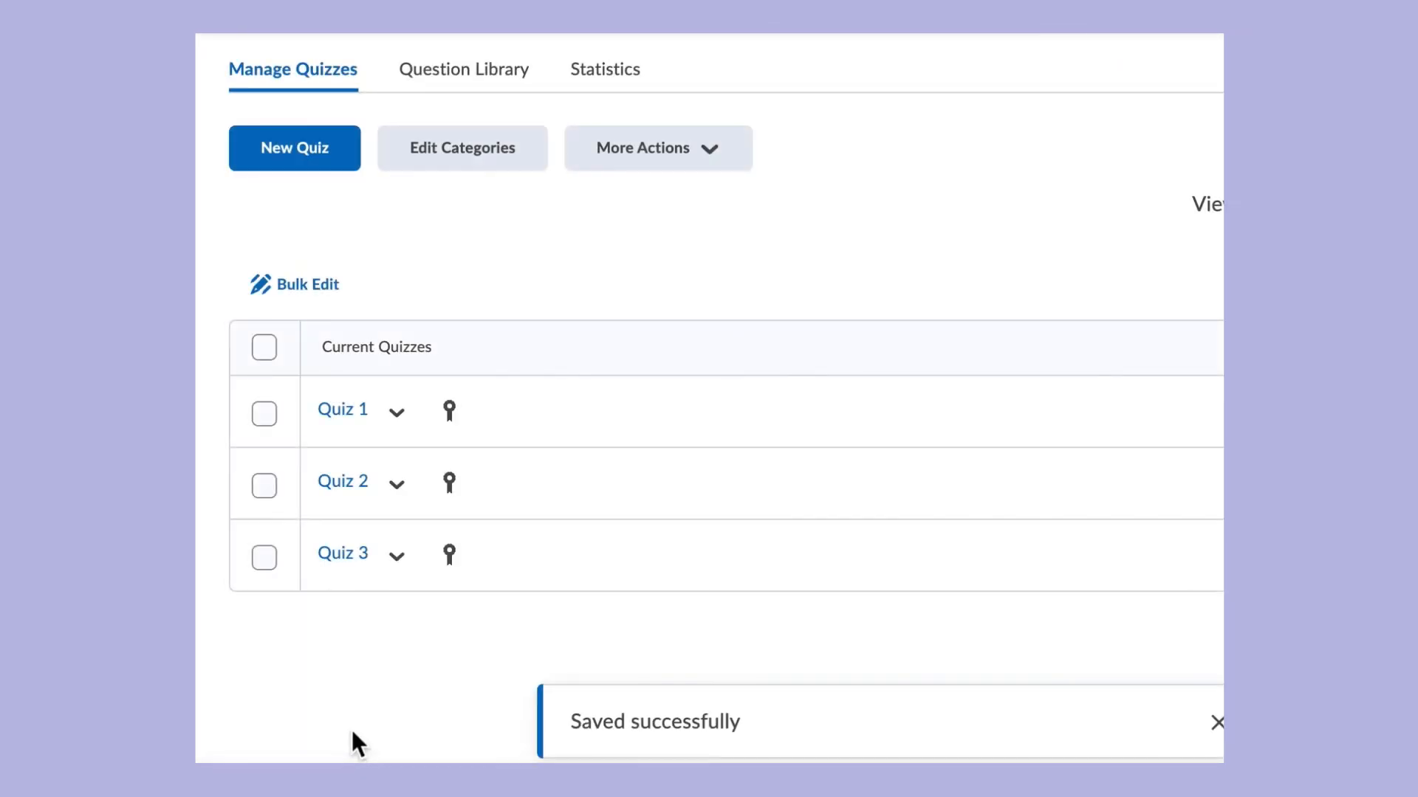
- Open the available actions for Quiz 3 in the list of current quizzes
left_click(398, 569)
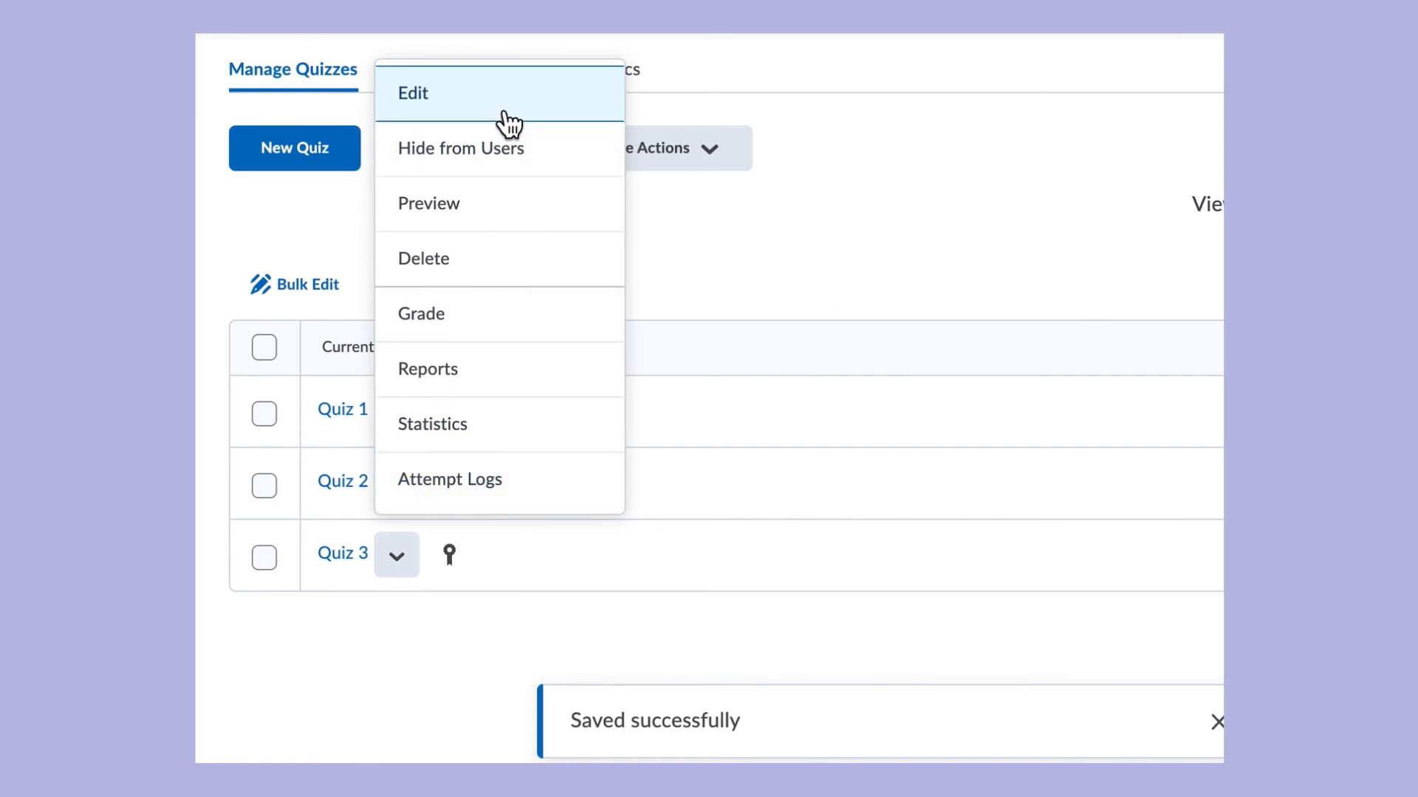